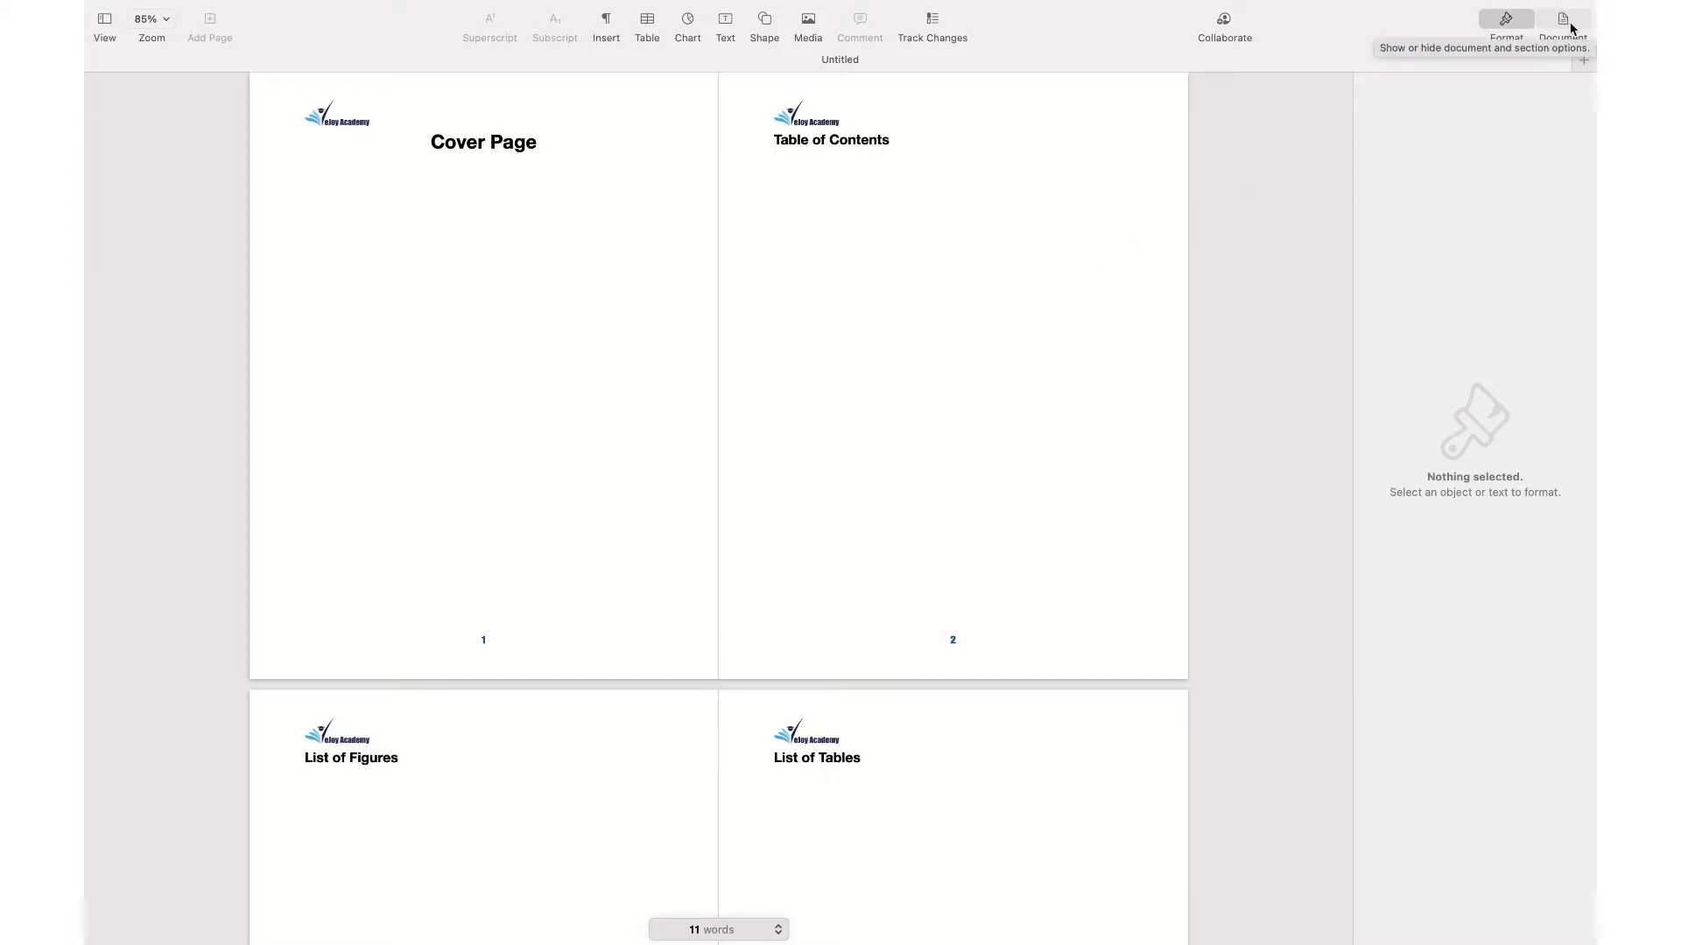
Turn on 'Hide on first page of section' so the cover page shows no header logo or page number
{"action": "left_click", "coordinate": [1563, 19]}
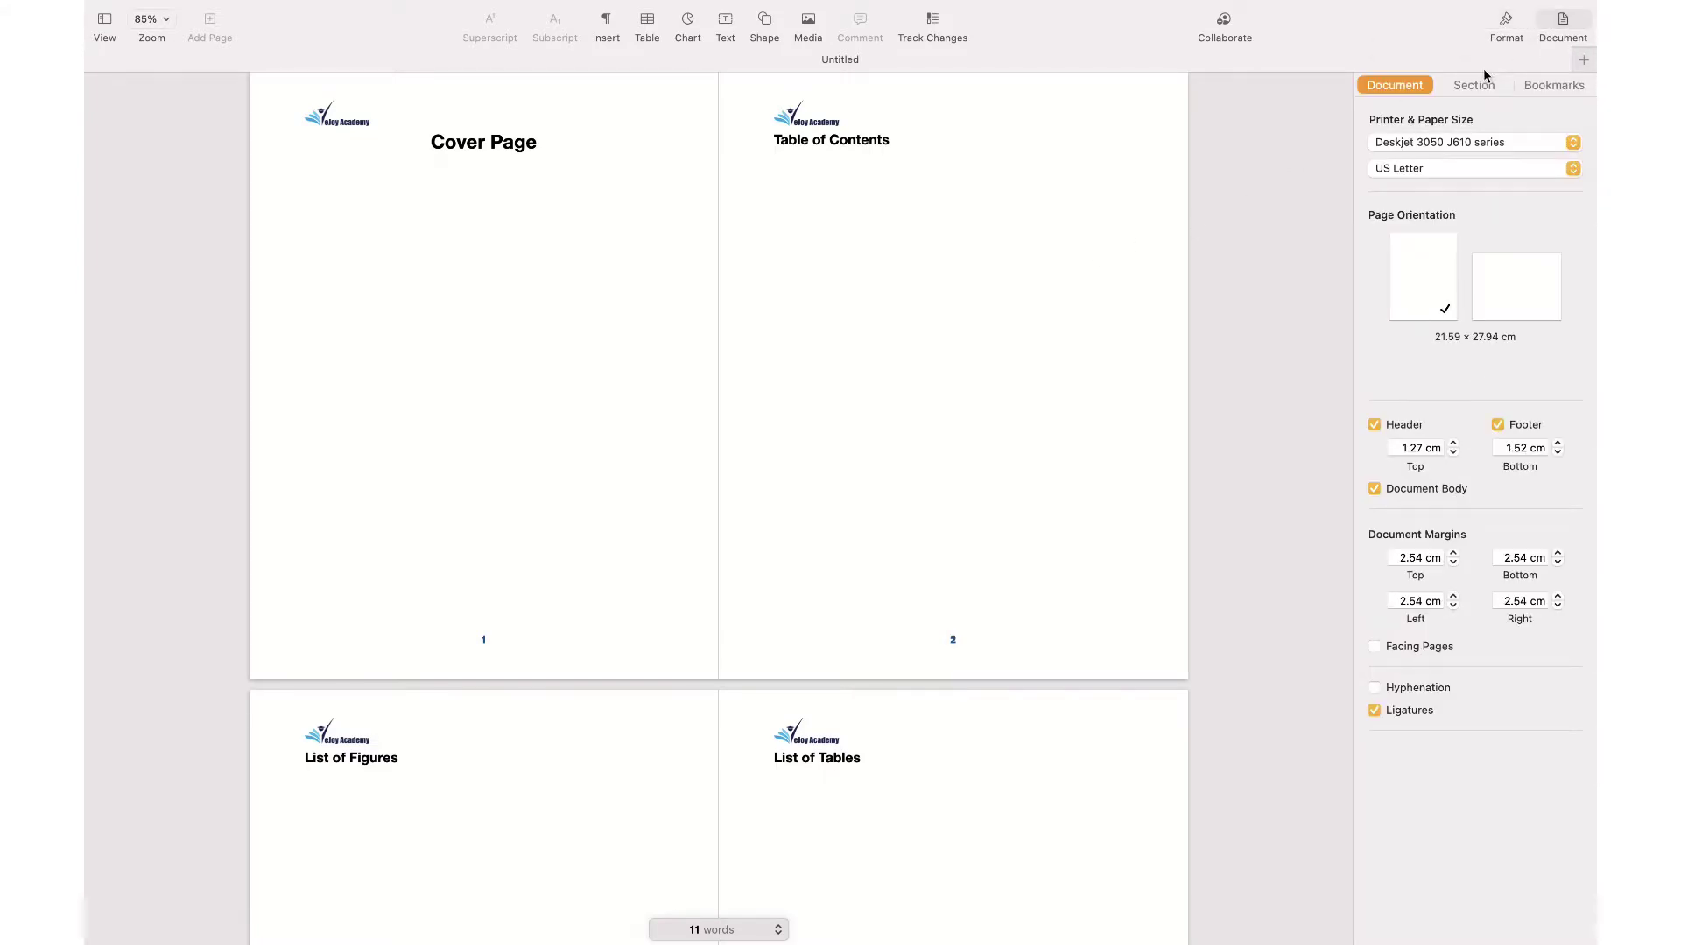
{"action": "left_click", "coordinate": [1464, 88]}
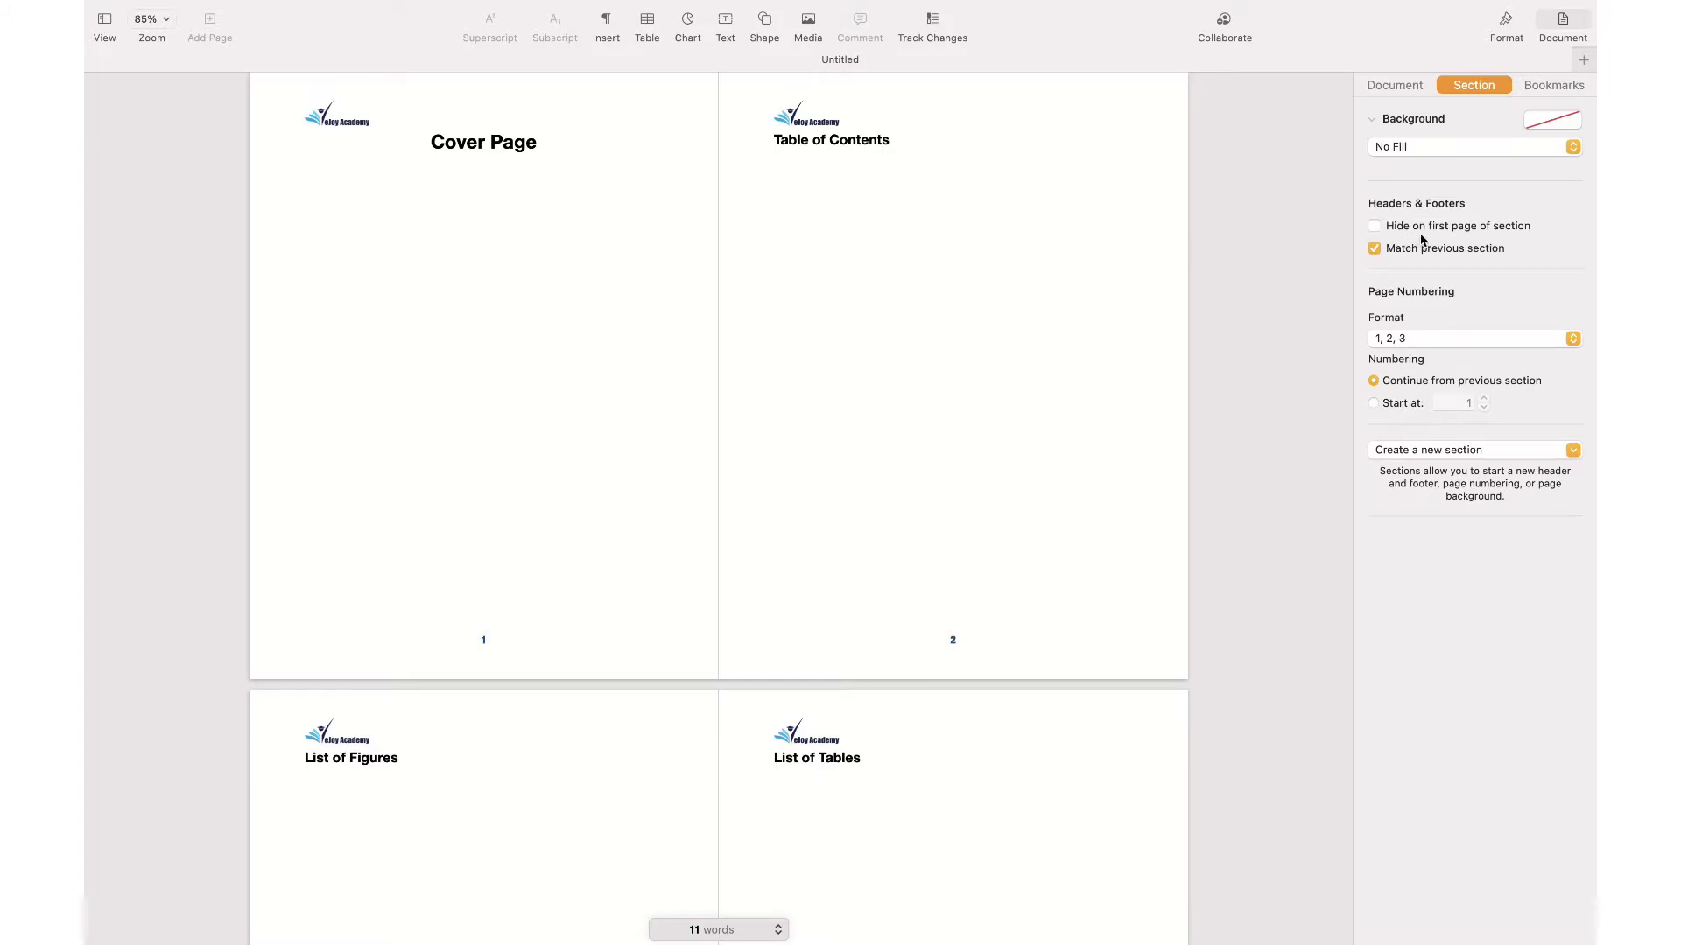
{"action": "left_click", "coordinate": [1374, 227]}
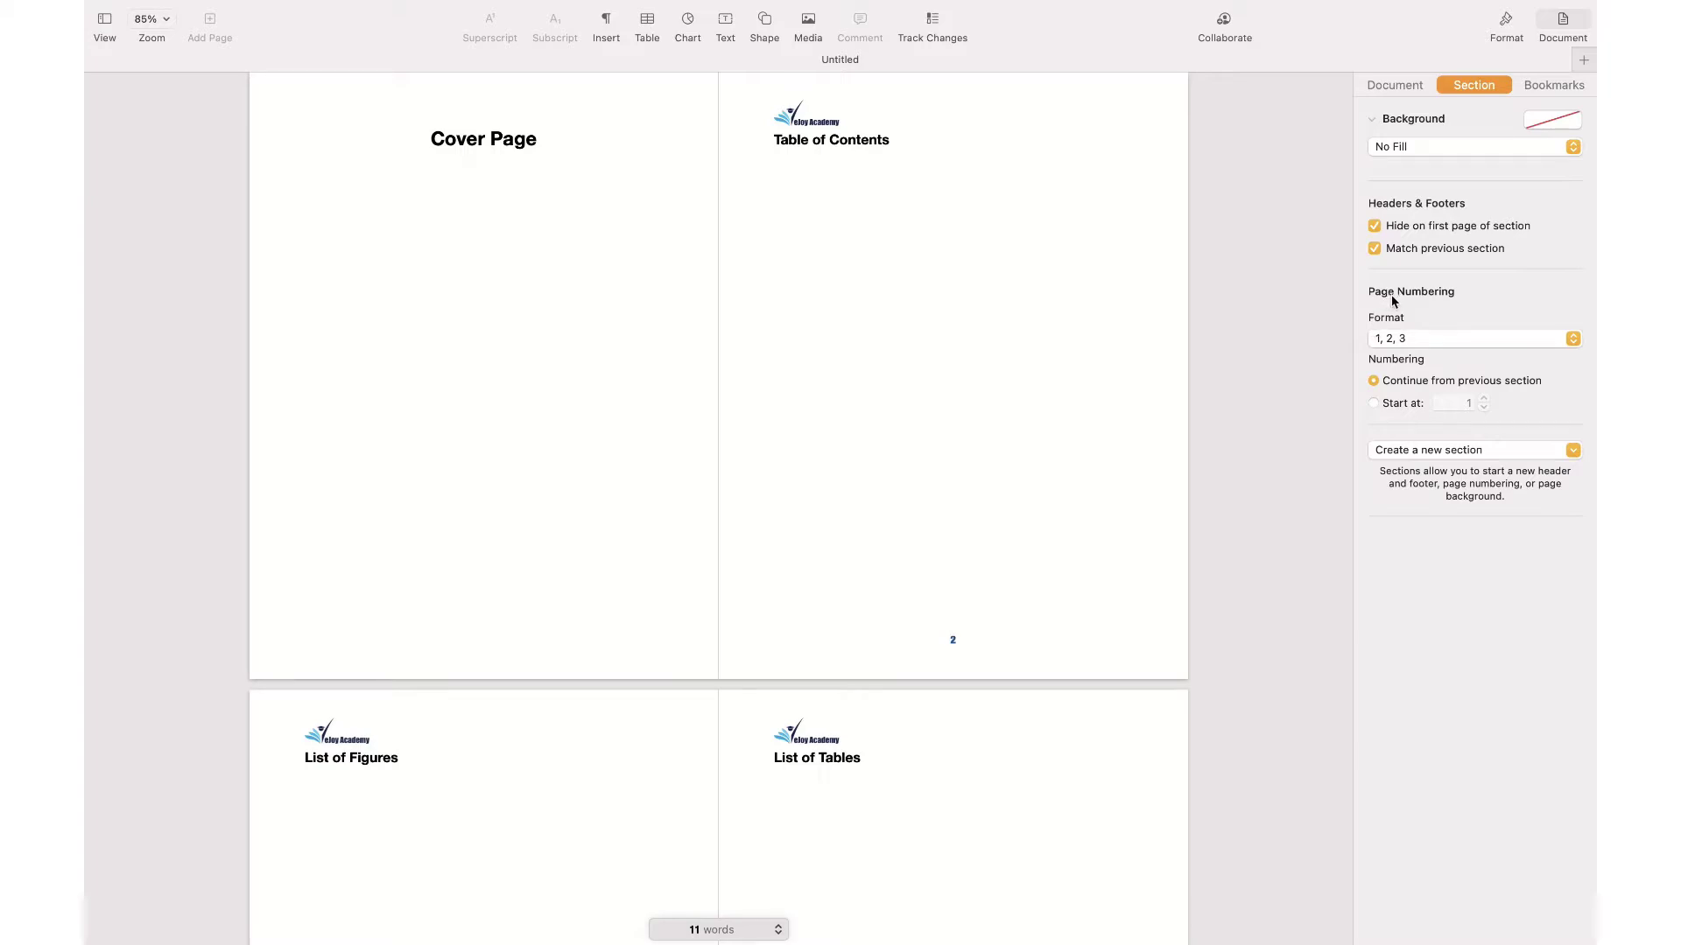
Set the front matter's page numbering format to lowercase Roman numerals (i, ii, iii)
{"action": "left_click", "coordinate": [1417, 339]}
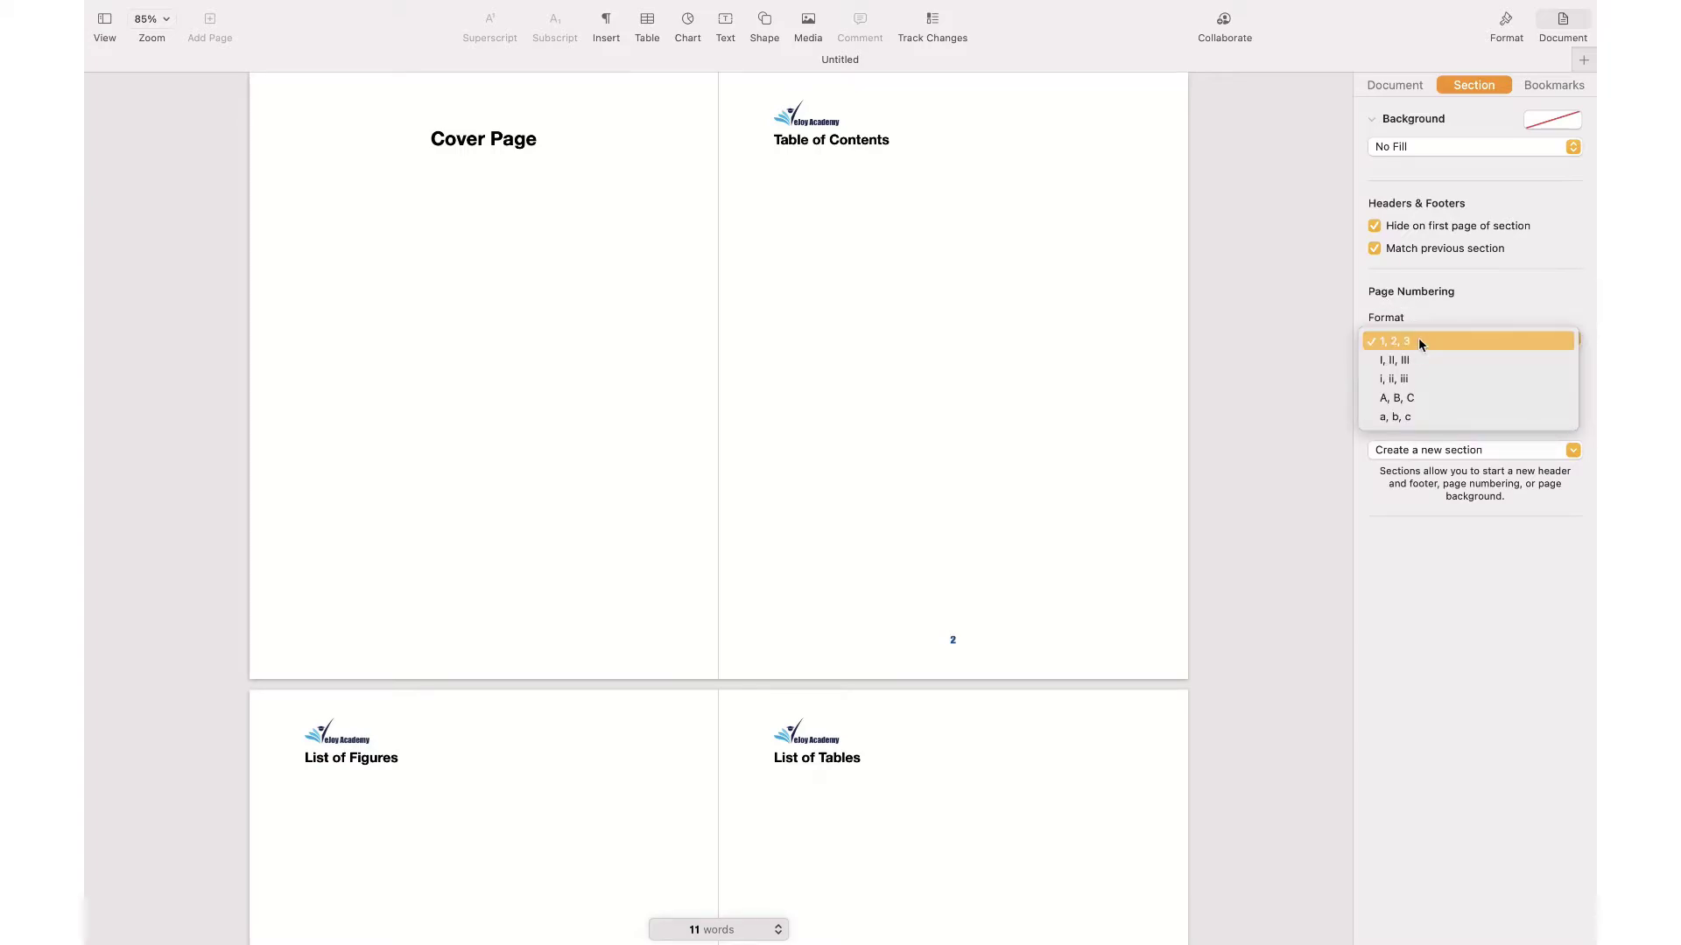
{"action": "left_click", "coordinate": [1404, 377]}
{"action": "scroll", "coordinate": [760, 528], "scroll_direction": "down", "scroll_amount": 5}
{"action": "scroll", "coordinate": [760, 529], "scroll_direction": "up", "scroll_amount": 5}
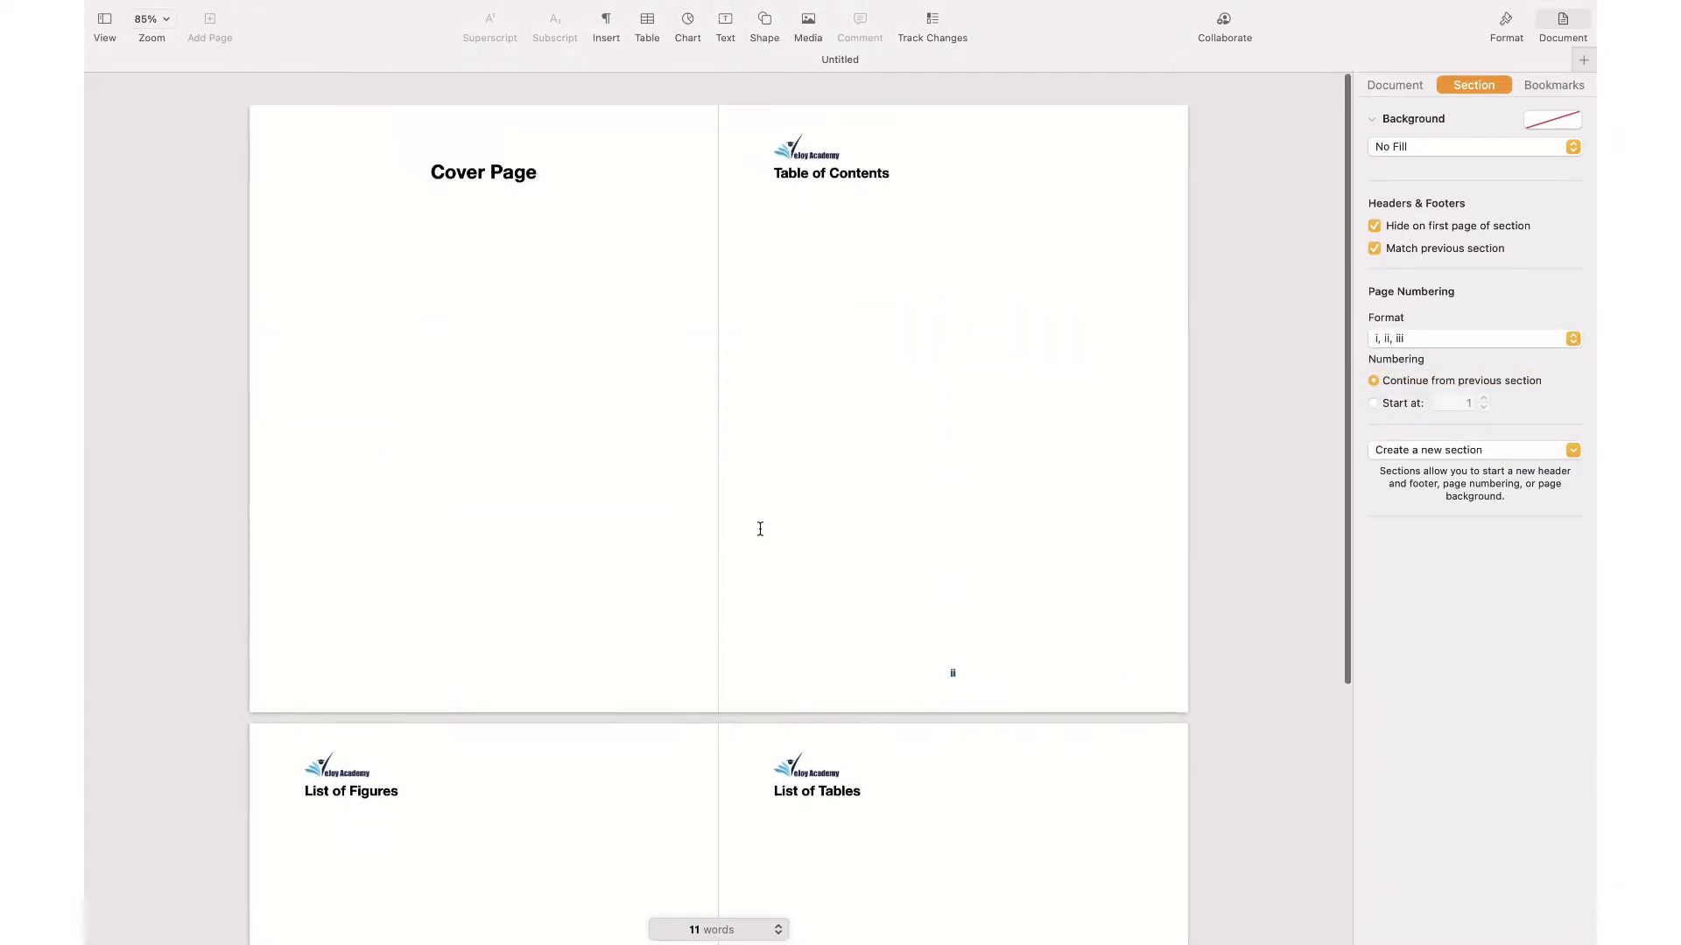
{"action": "scroll", "coordinate": [760, 529], "scroll_direction": "down", "scroll_amount": 1}
{"action": "scroll", "coordinate": [760, 529], "scroll_direction": "down", "scroll_amount": 5}
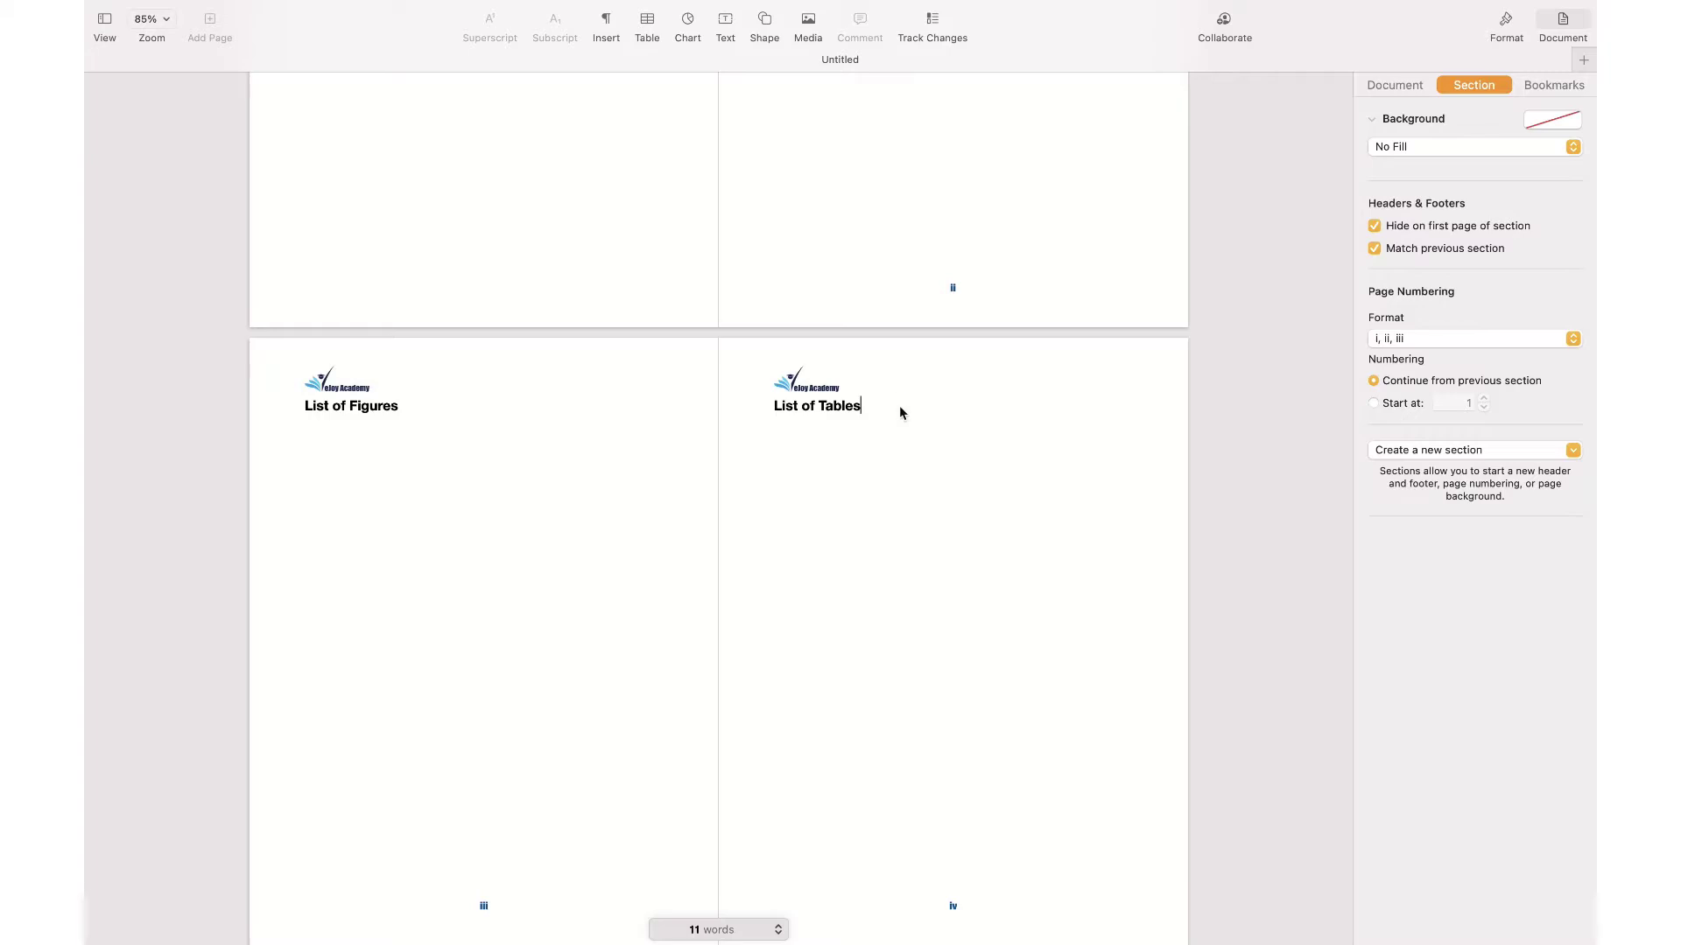
{"action": "left_click", "coordinate": [606, 56]}
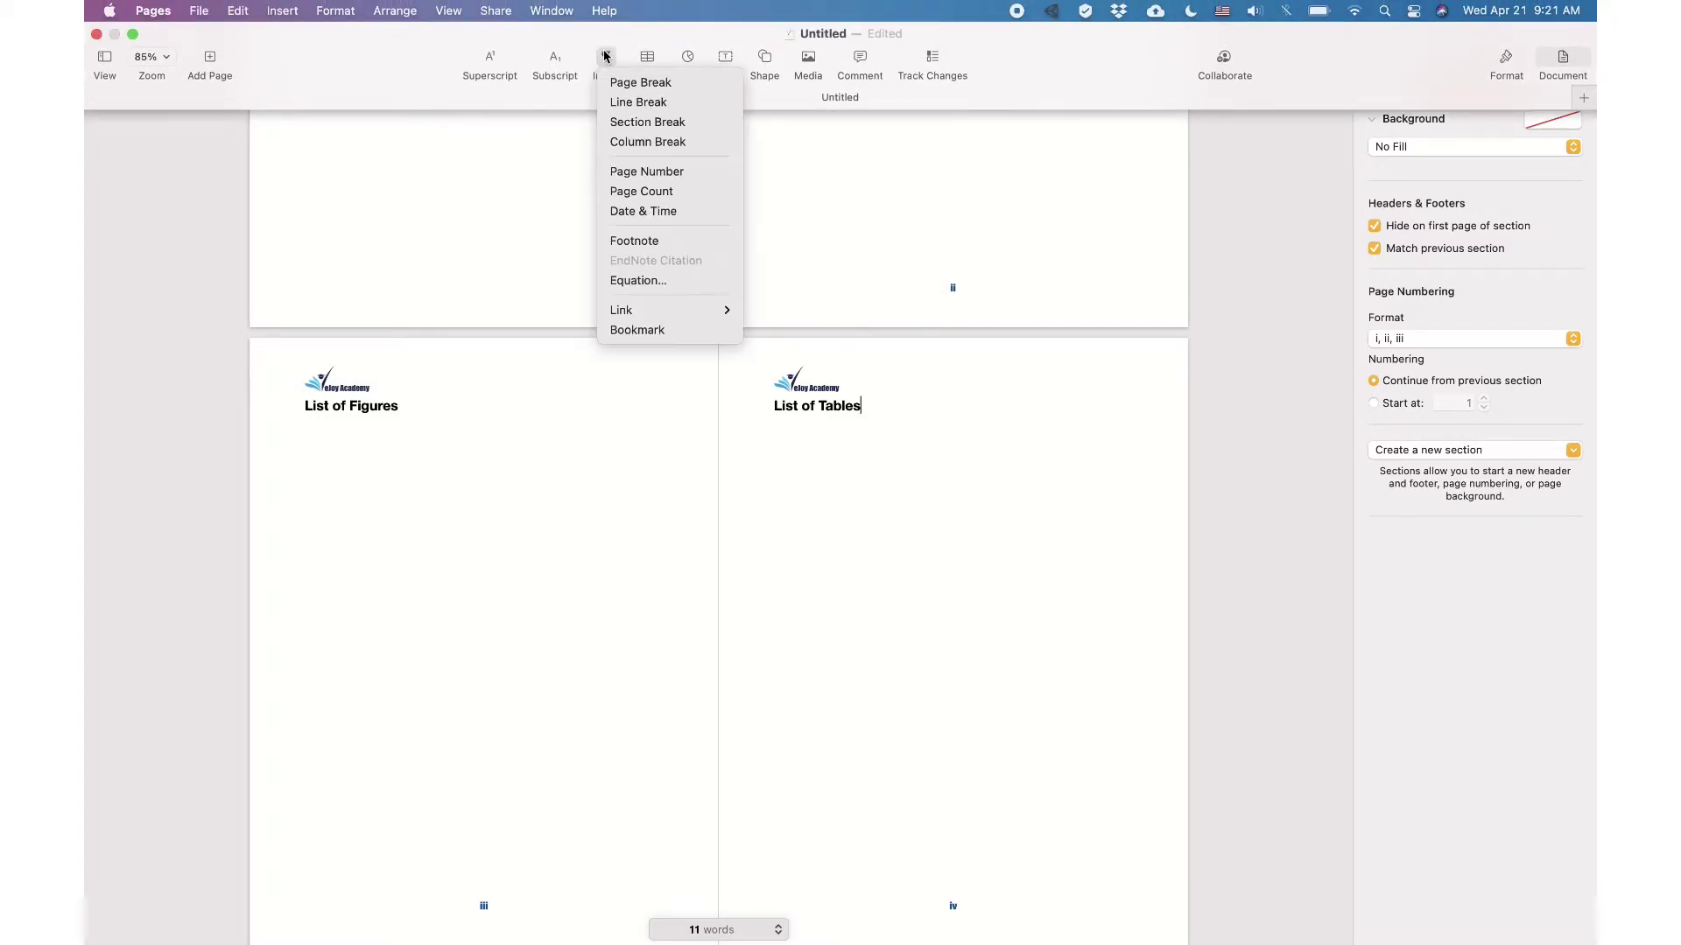
Insert a section break after the front matter to start a fresh page
{"action": "left_click", "coordinate": [646, 122]}
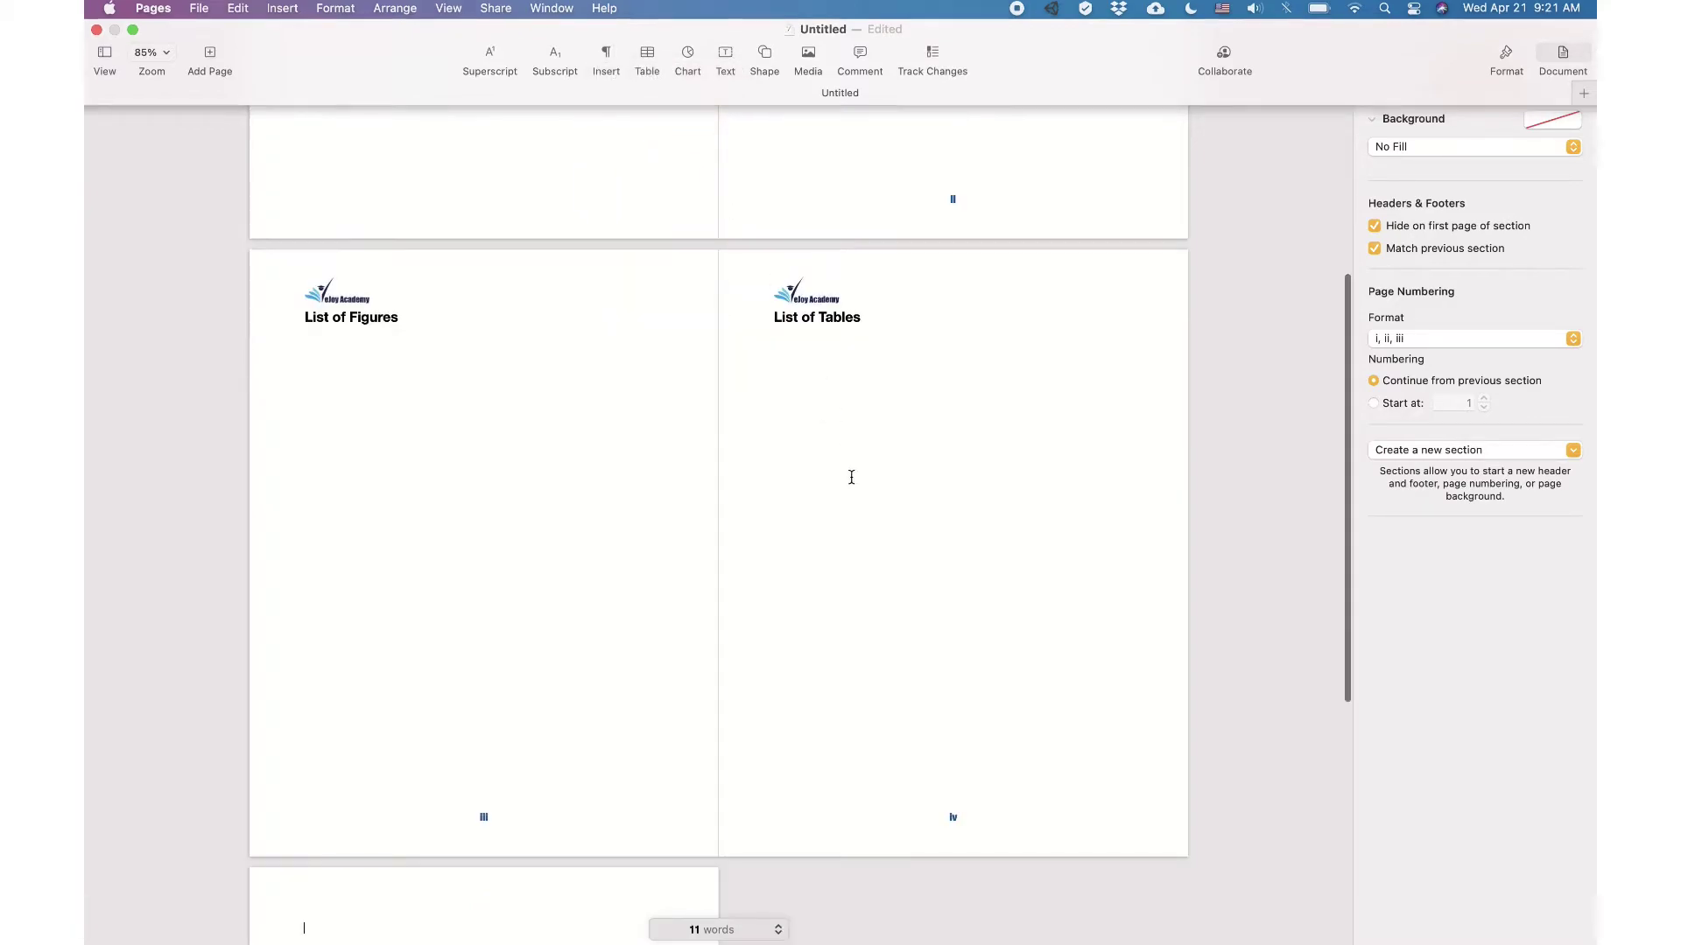
{"action": "scroll", "coordinate": [866, 581], "scroll_direction": "down", "scroll_amount": 3}
{"action": "scroll", "coordinate": [868, 582], "scroll_direction": "down", "scroll_amount": 4}
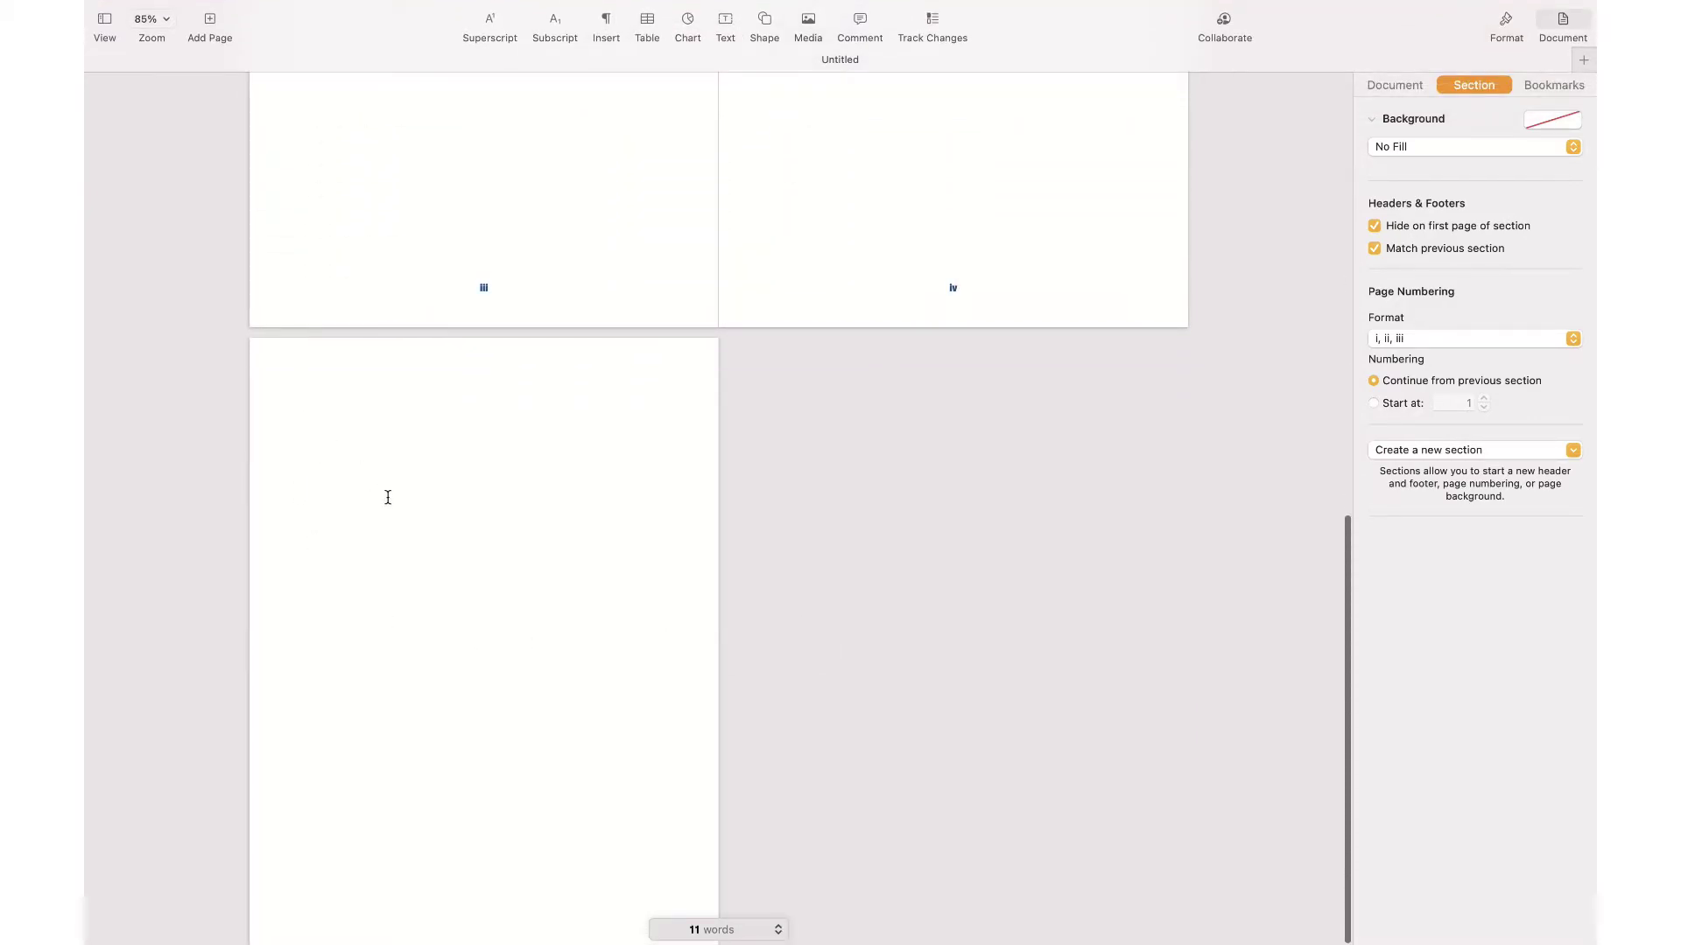
Type 'Chapter-1' on the new page and give it the Heading paragraph style
{"action": "left_click", "coordinate": [368, 430]}
{"action": "type", "text": "C"}
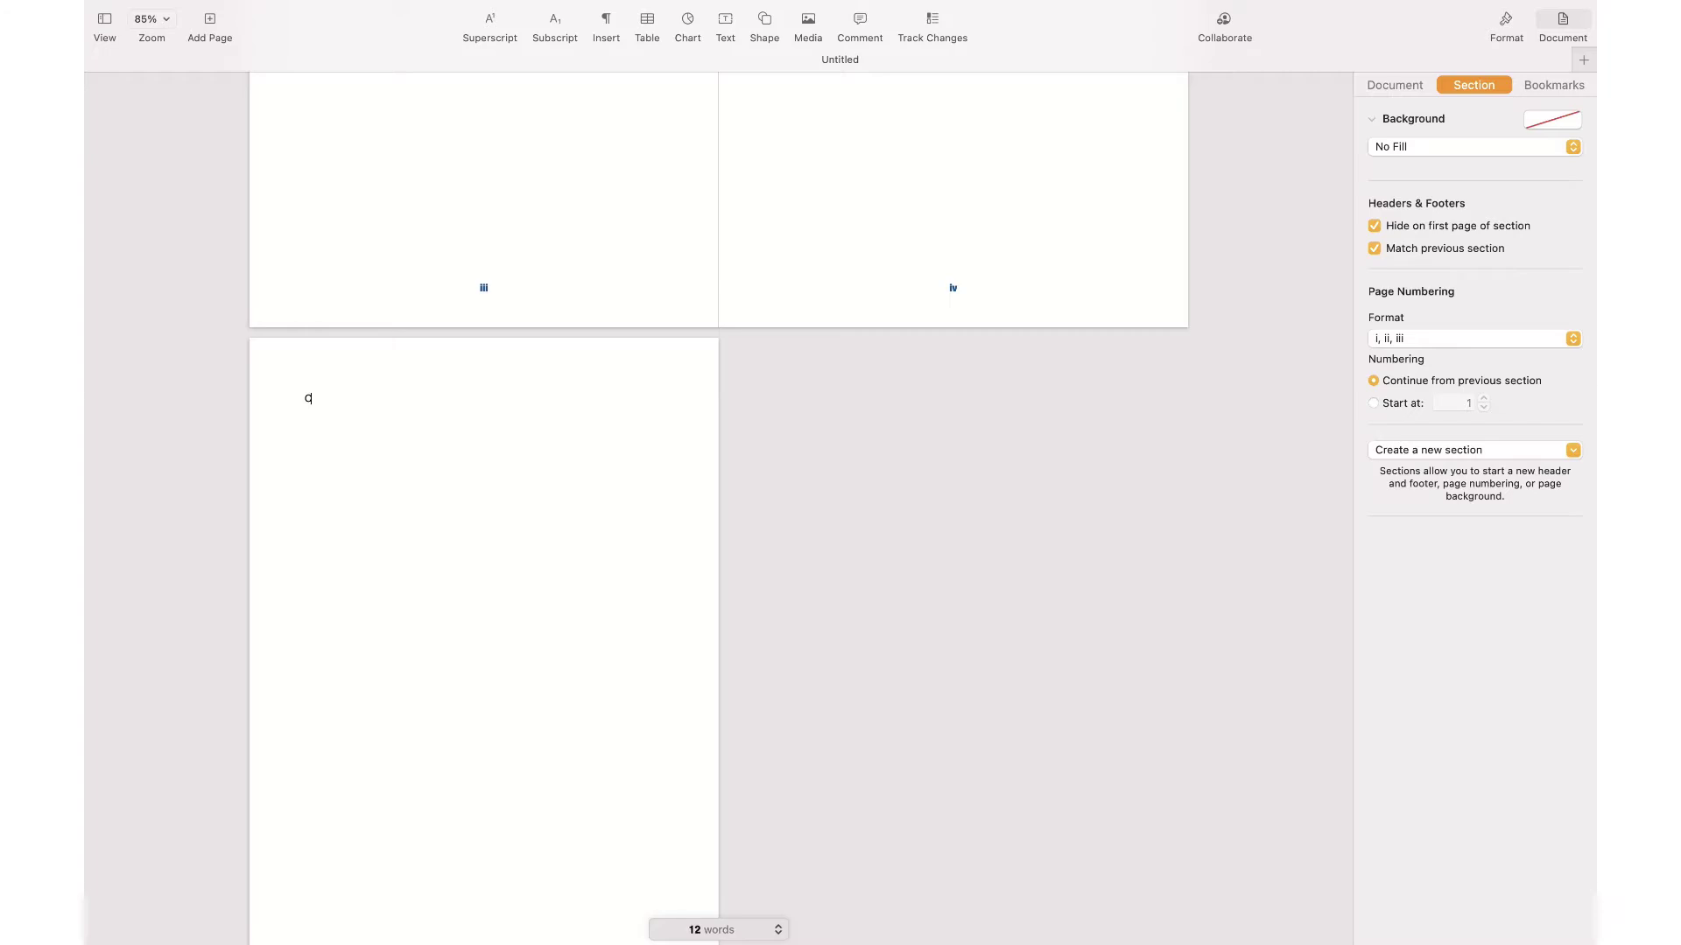
{"action": "type", "text": "hapter-1"}
{"action": "left_click", "coordinate": [1506, 25]}
{"action": "left_click", "coordinate": [1465, 135]}
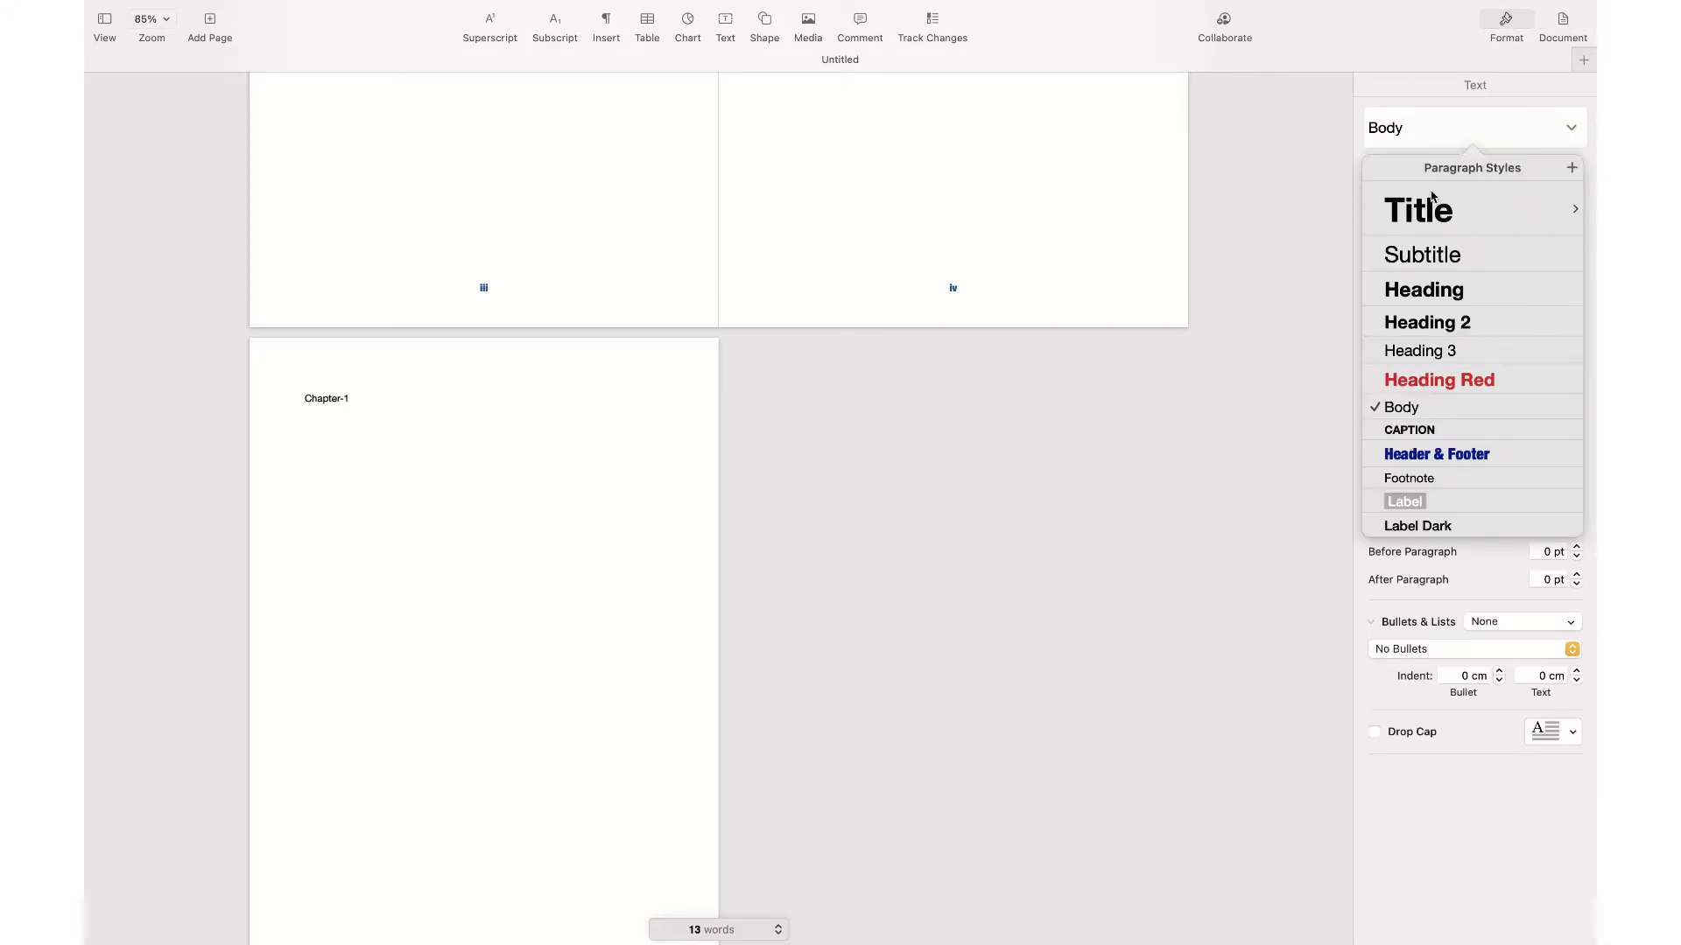
{"action": "left_click", "coordinate": [1401, 289]}
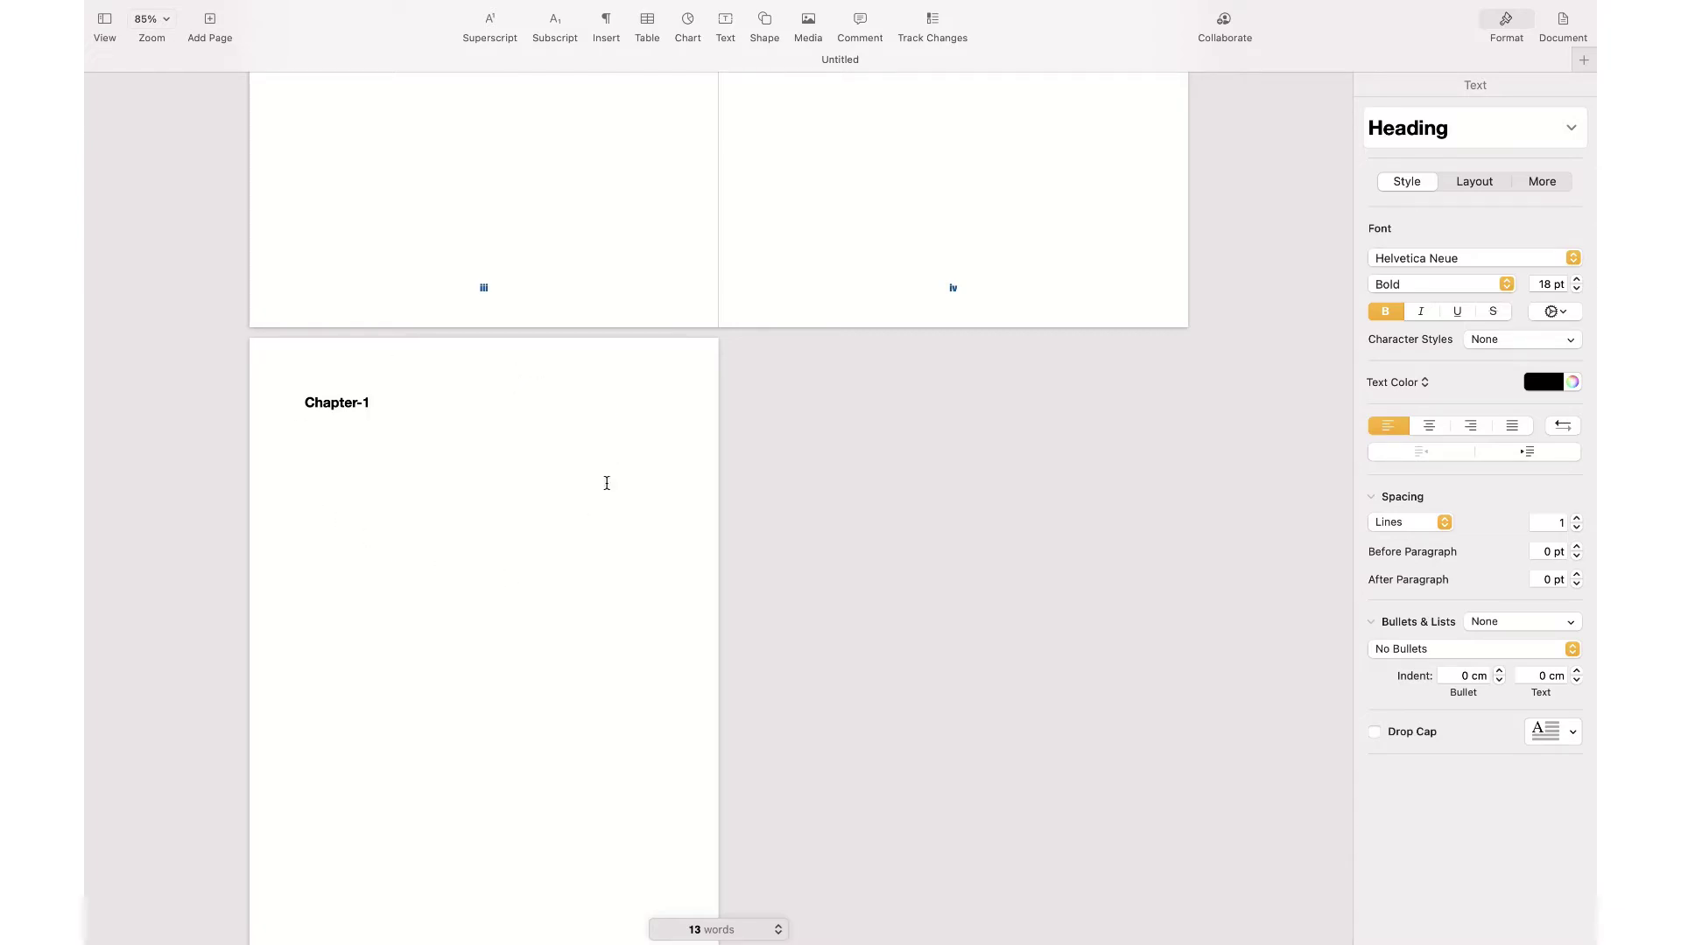
Uncheck 'Match previous section' and 'Hide on first page' for the Chapter-1 section
{"action": "left_click", "coordinate": [1564, 23]}
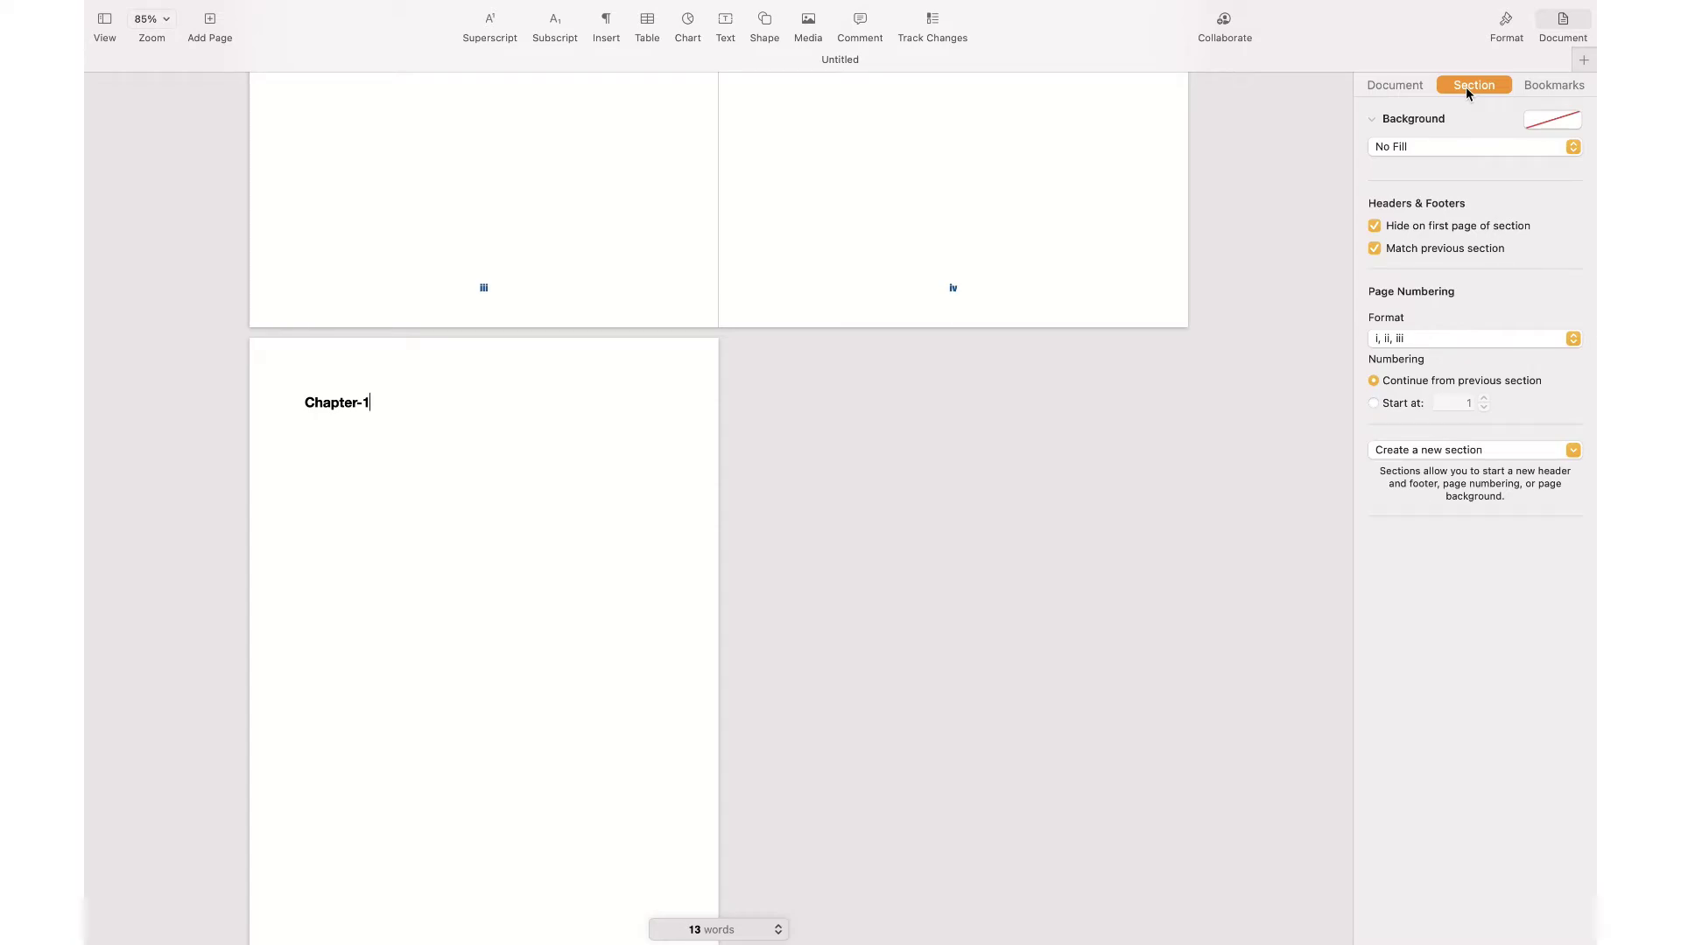
{"action": "left_click", "coordinate": [1375, 248]}
{"action": "left_click", "coordinate": [1374, 226]}
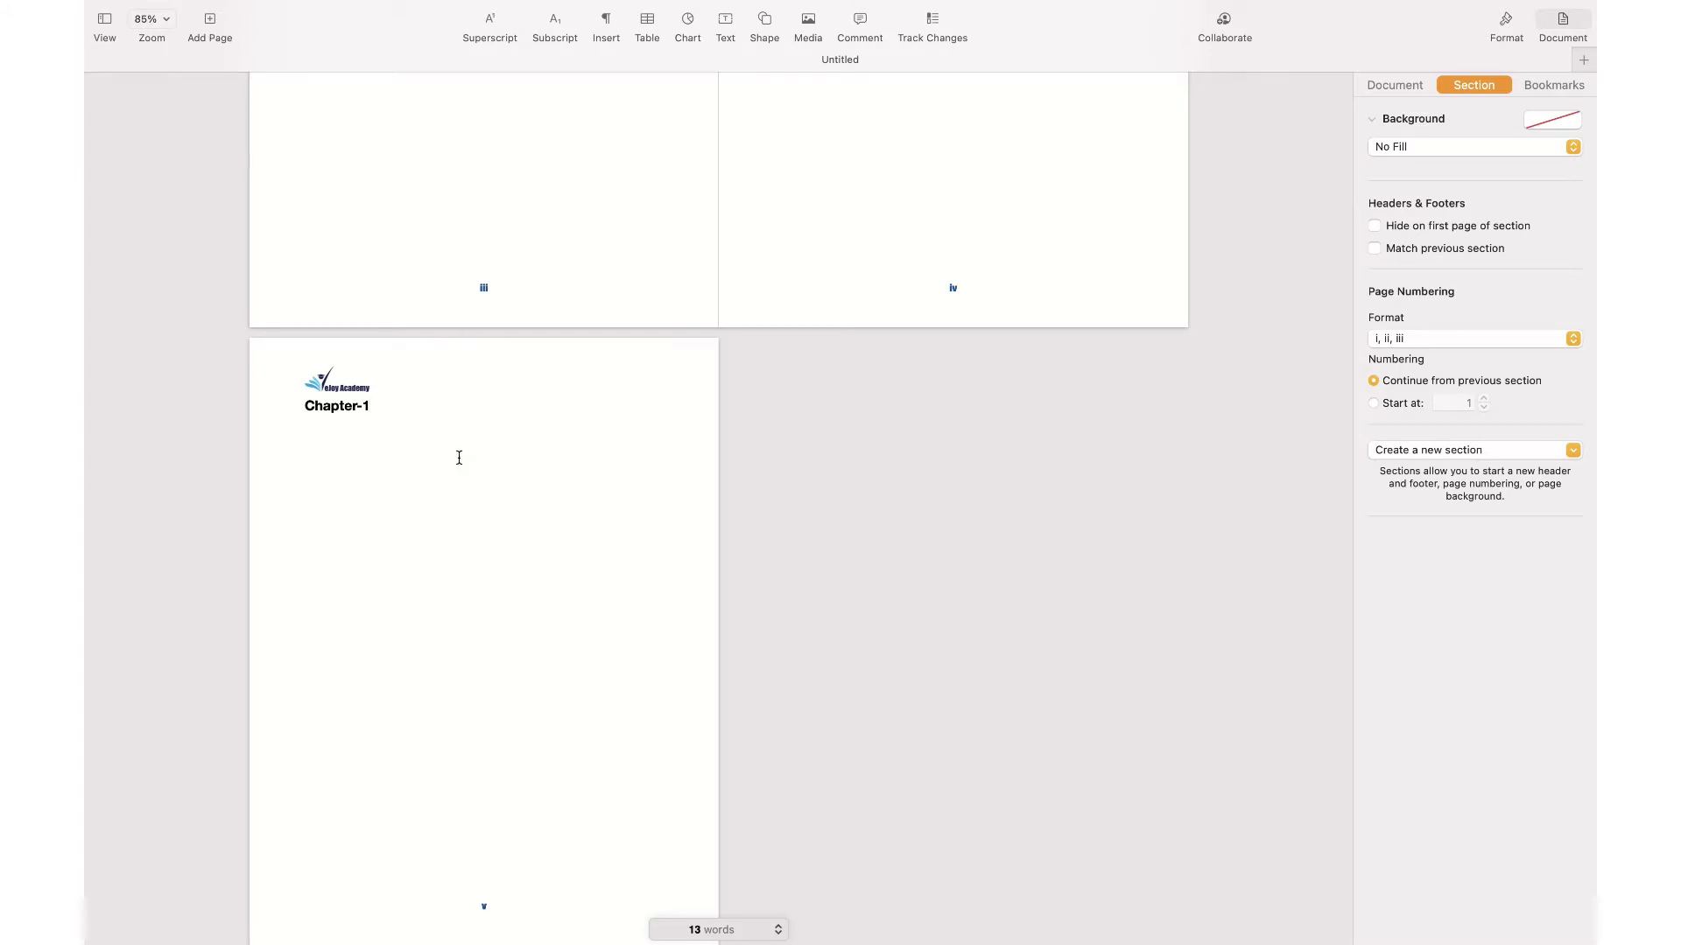
Replace the logo in the Chapter-1 header with the text 'Chapter-1'
{"action": "left_click", "coordinate": [382, 383]}
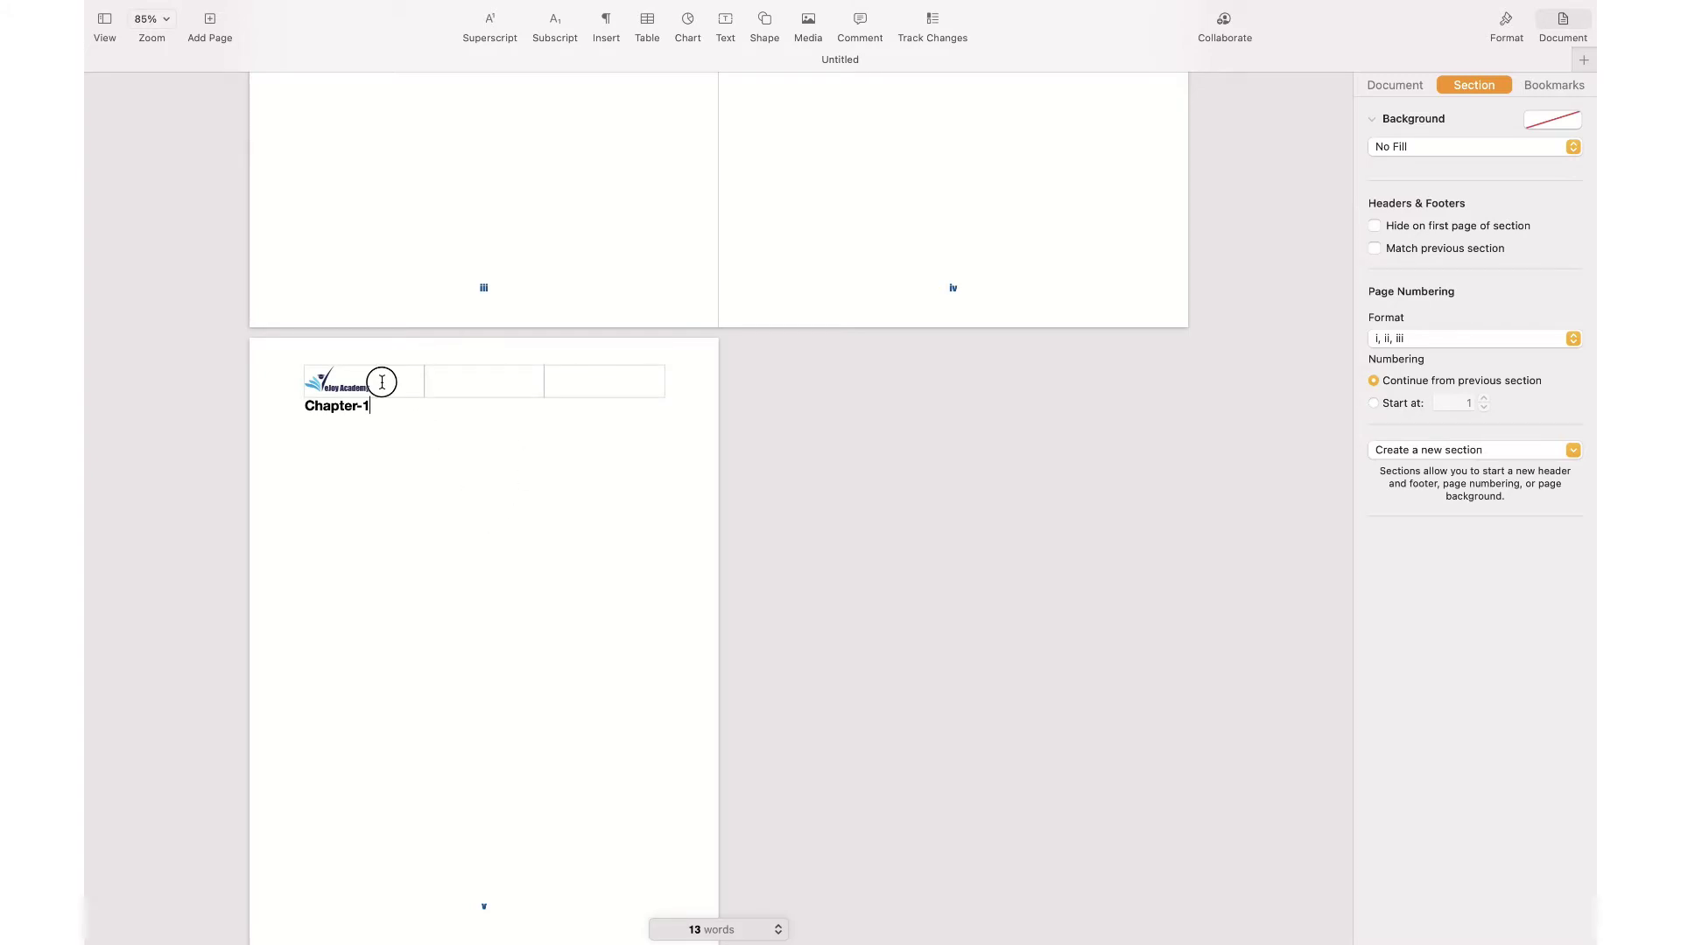
{"action": "key", "text": "BackSpace"}
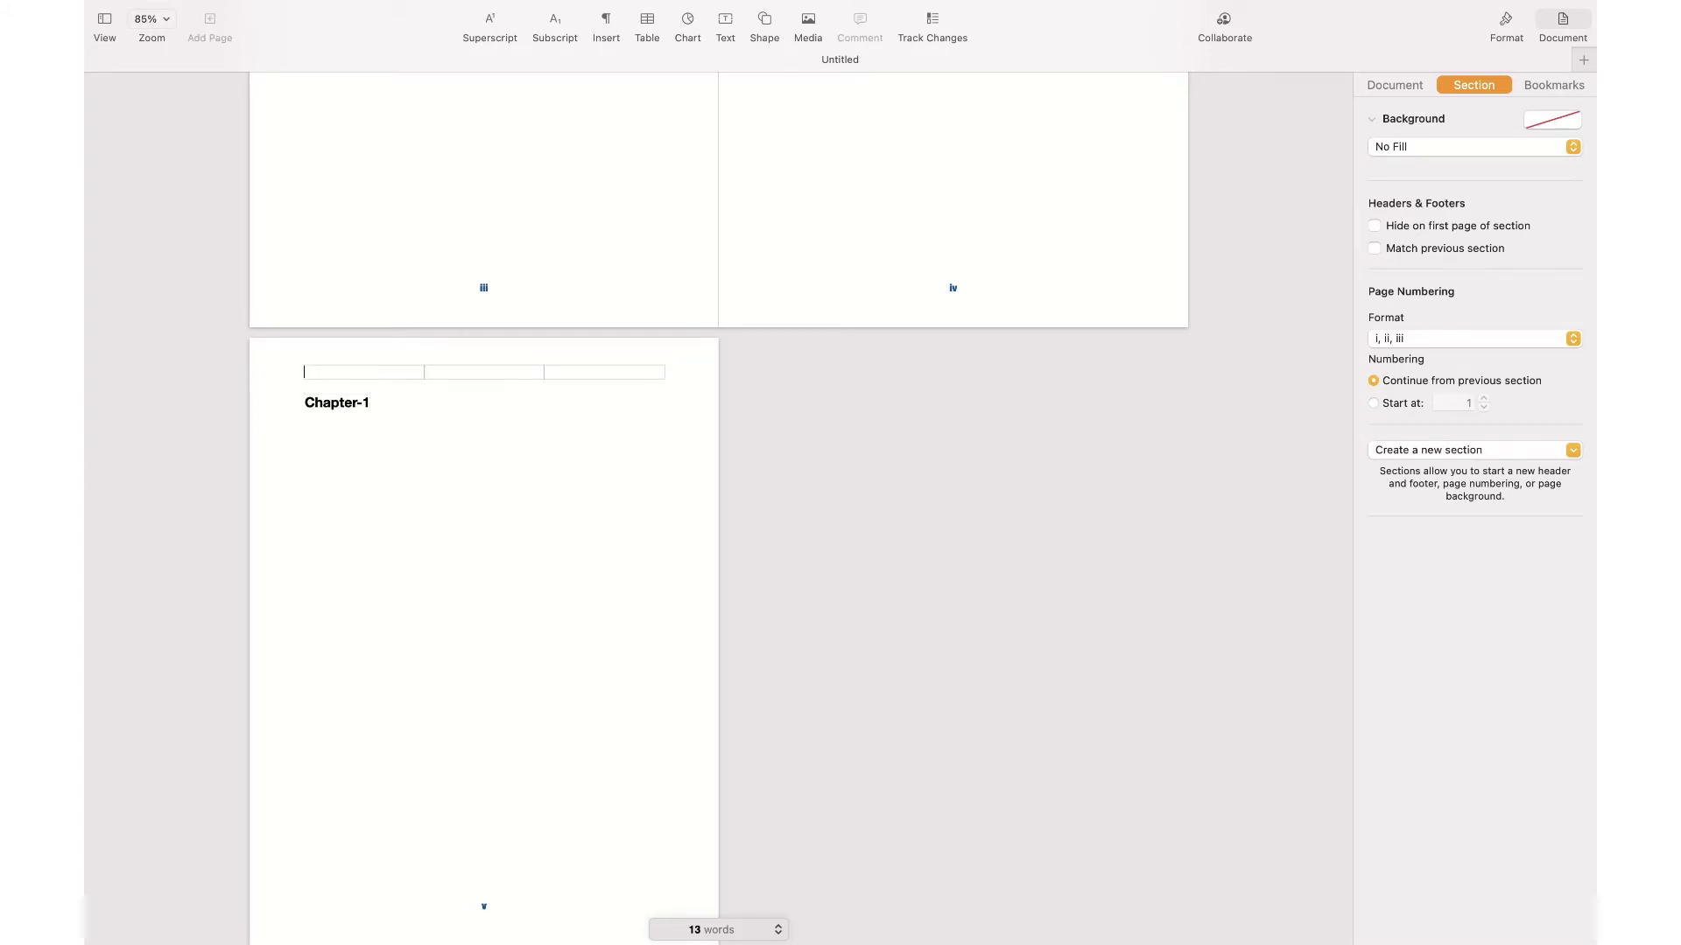
{"action": "type", "text": "Chapter-1"}
{"action": "scroll", "coordinate": [612, 514], "scroll_direction": "up", "scroll_amount": 3}
{"action": "scroll", "coordinate": [612, 514], "scroll_direction": "up", "scroll_amount": 4}
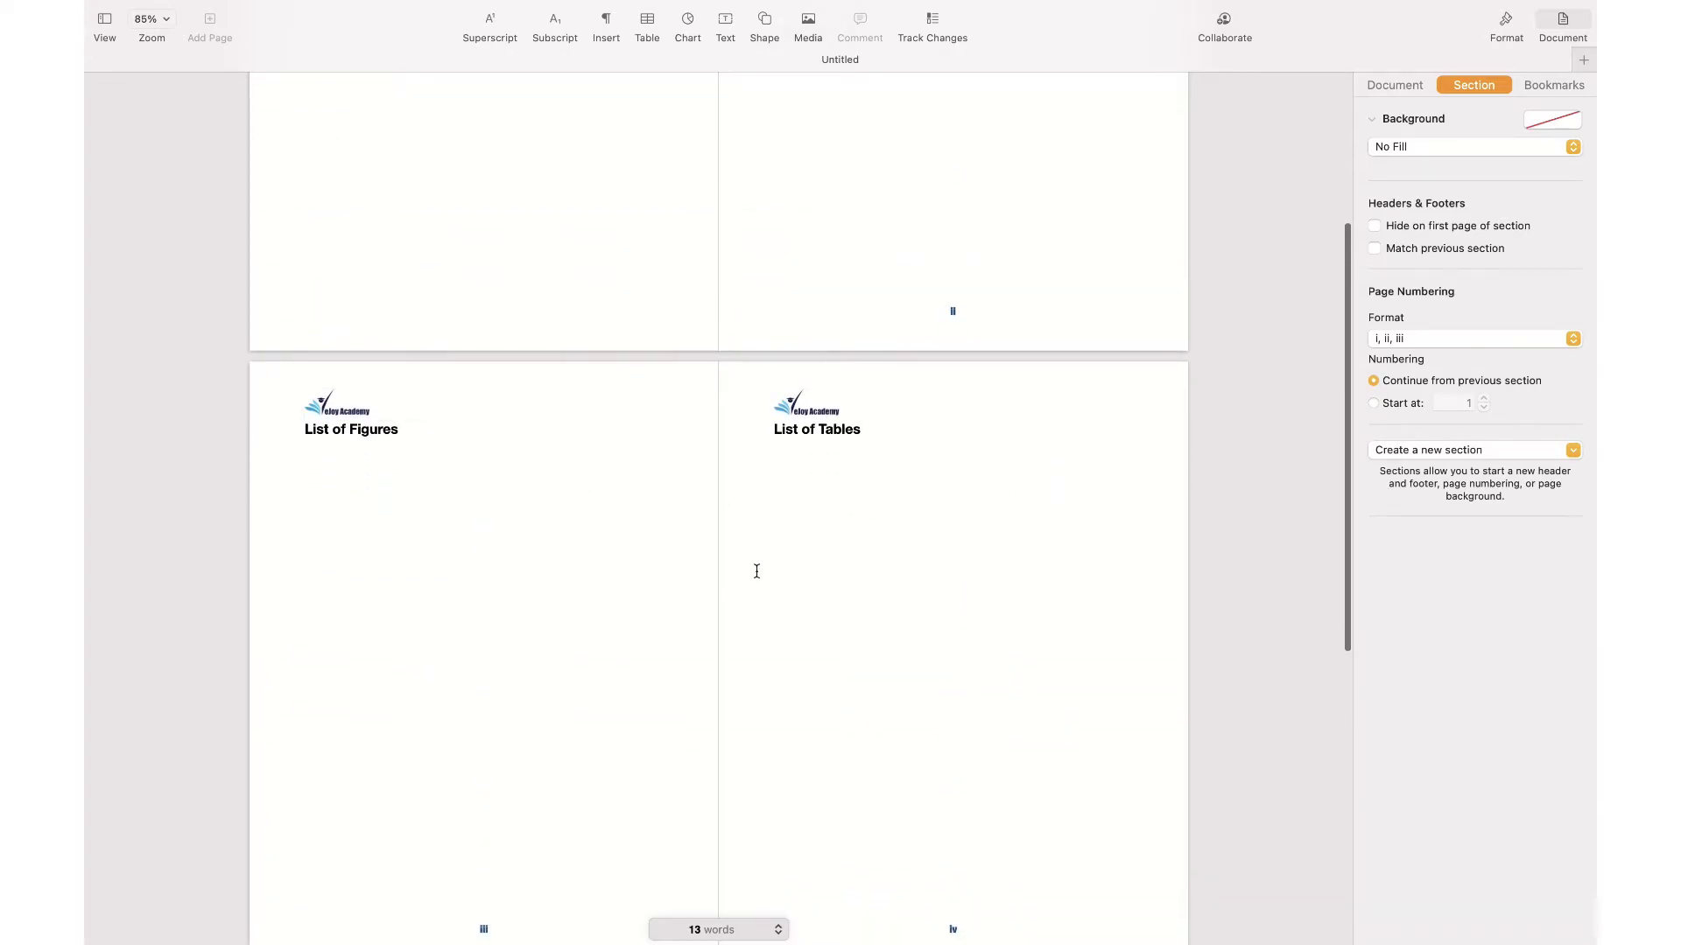
{"action": "scroll", "coordinate": [757, 571], "scroll_direction": "down", "scroll_amount": 7}
{"action": "left_click", "coordinate": [488, 907]}
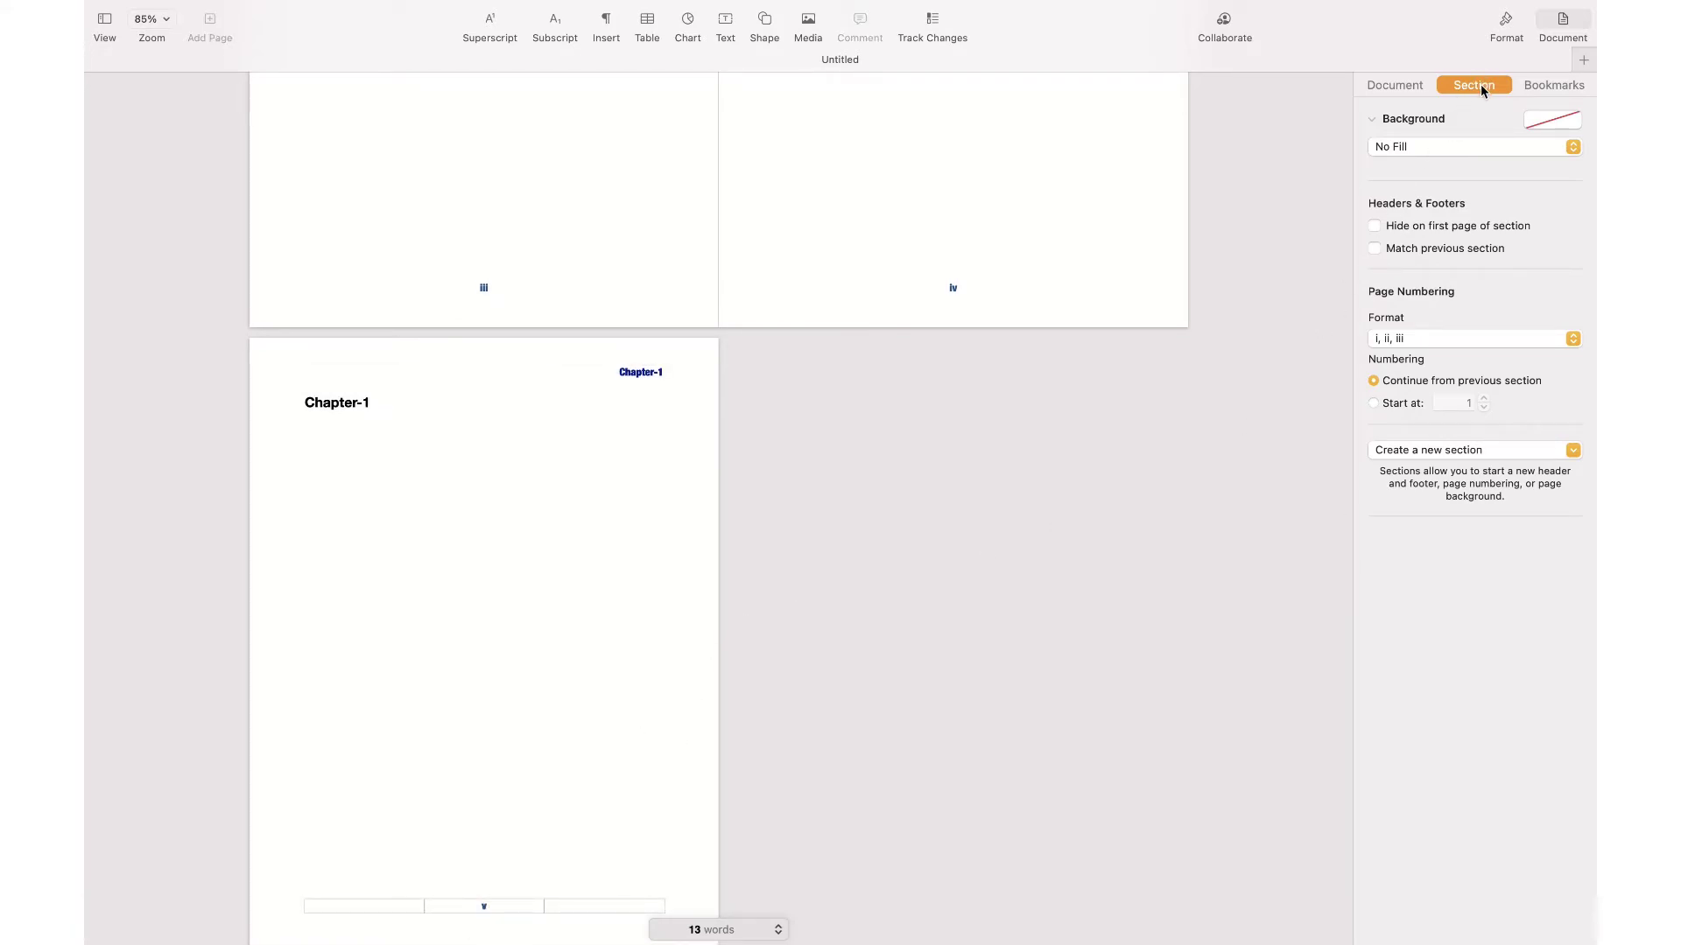
Number the Chapter-1 section in Arabic numerals (1, 2, 3), starting at 1
{"action": "left_click", "coordinate": [1390, 345]}
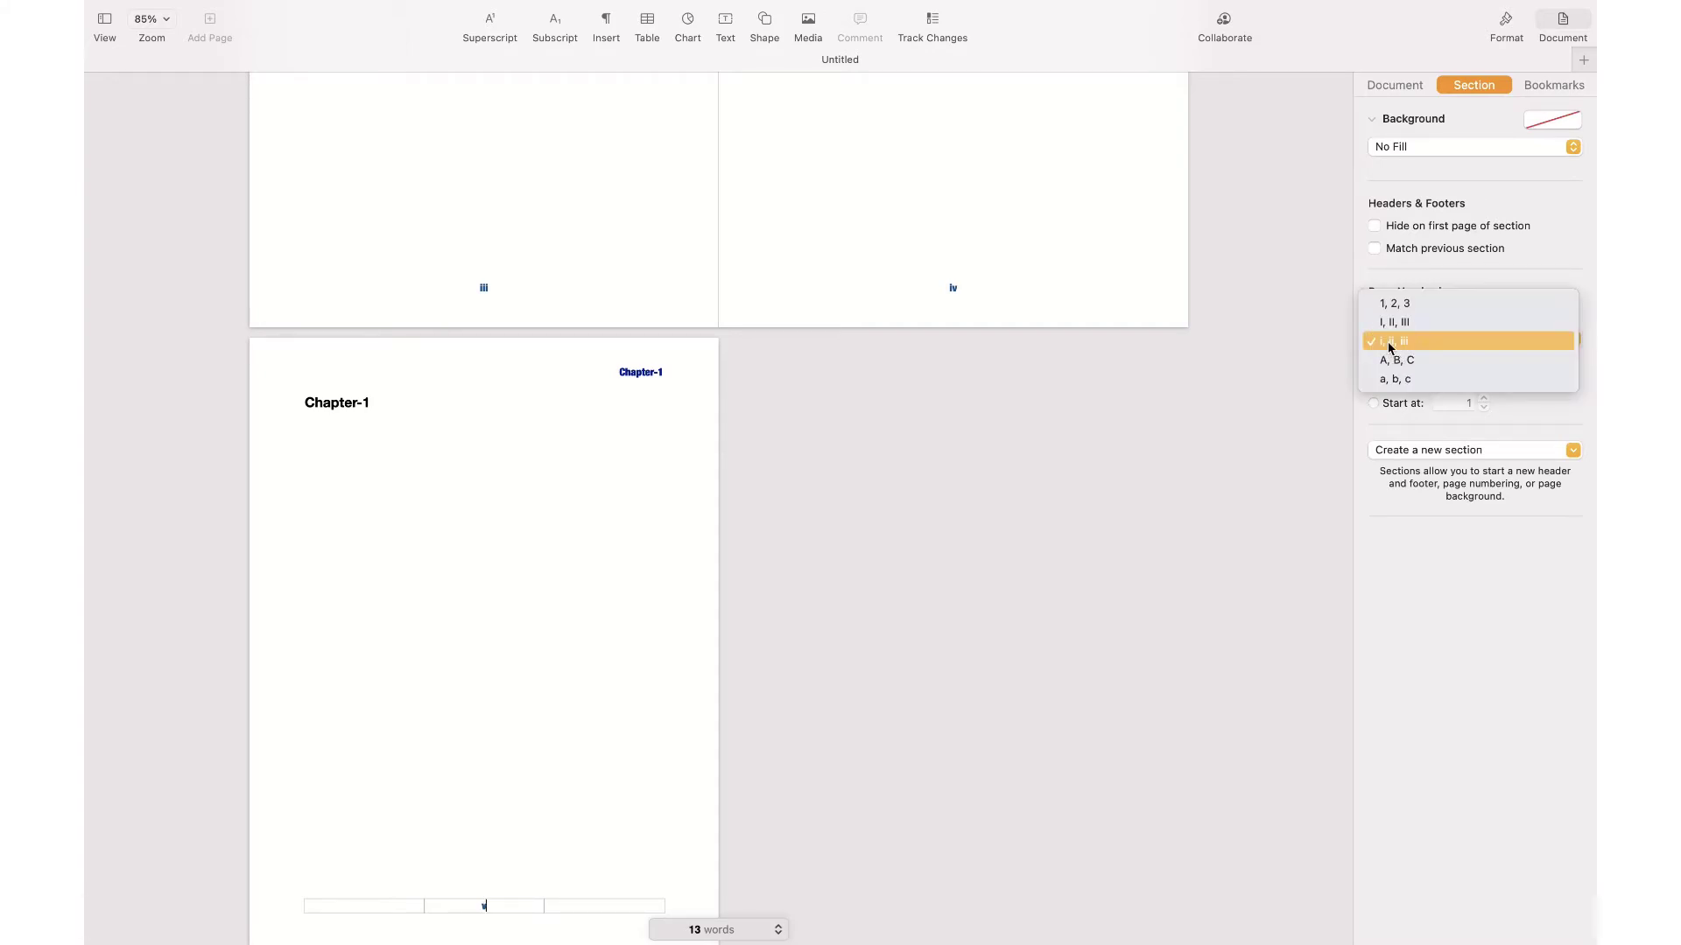
{"action": "left_click", "coordinate": [1392, 303]}
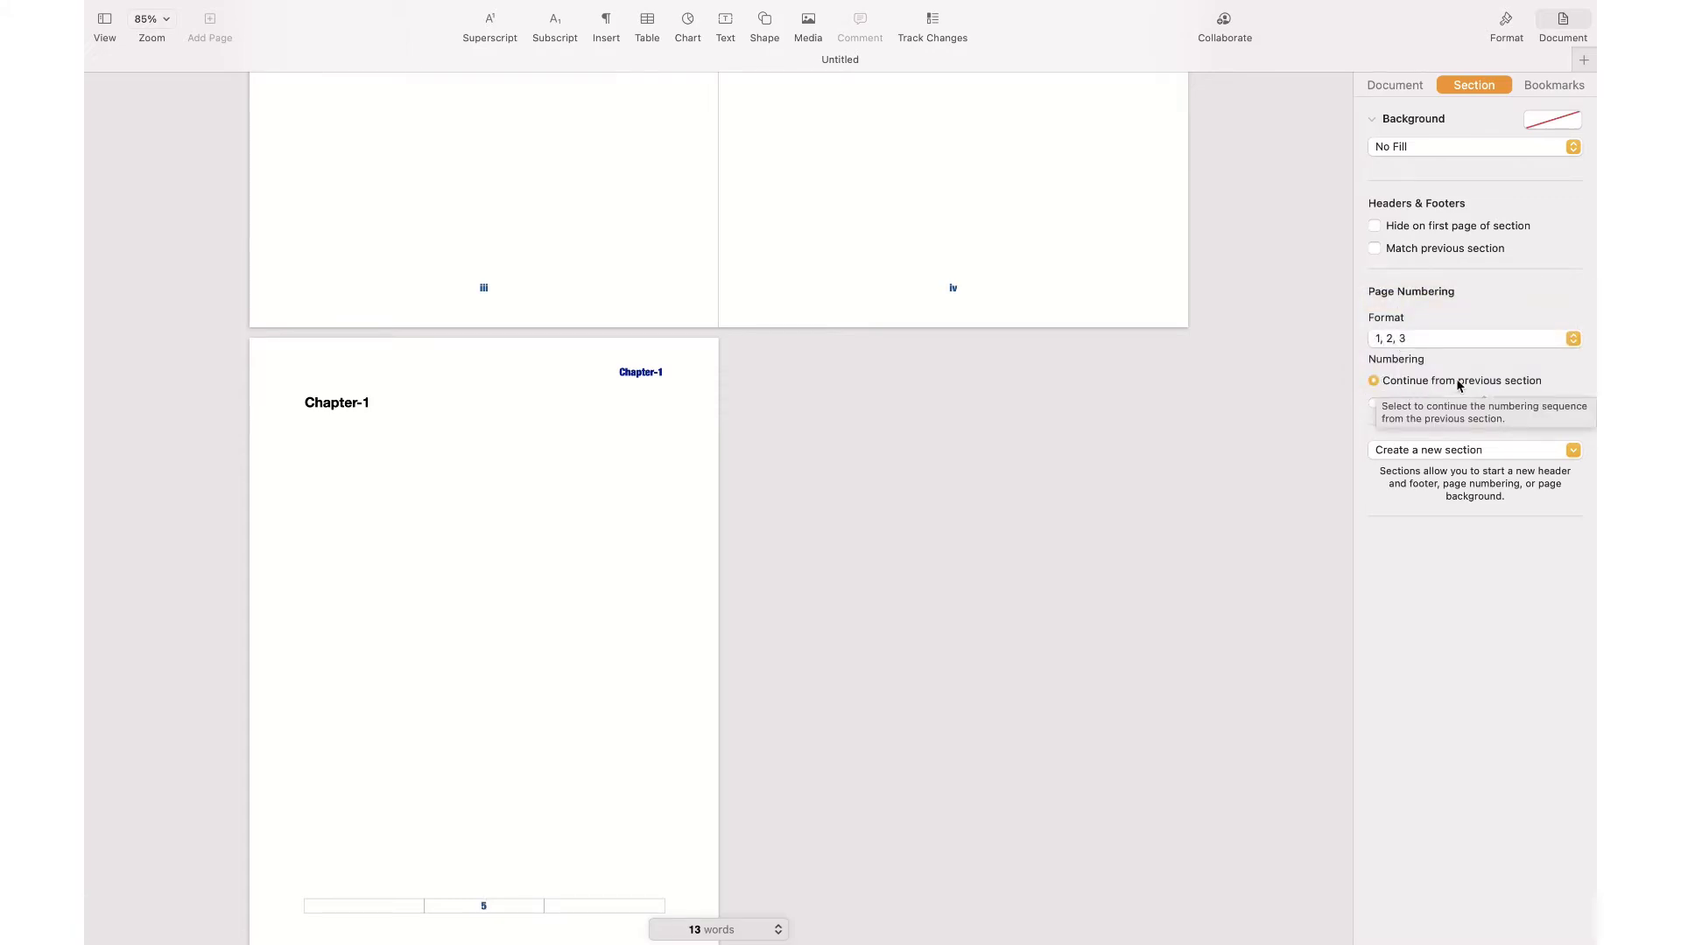
{"action": "left_click", "coordinate": [1373, 403]}
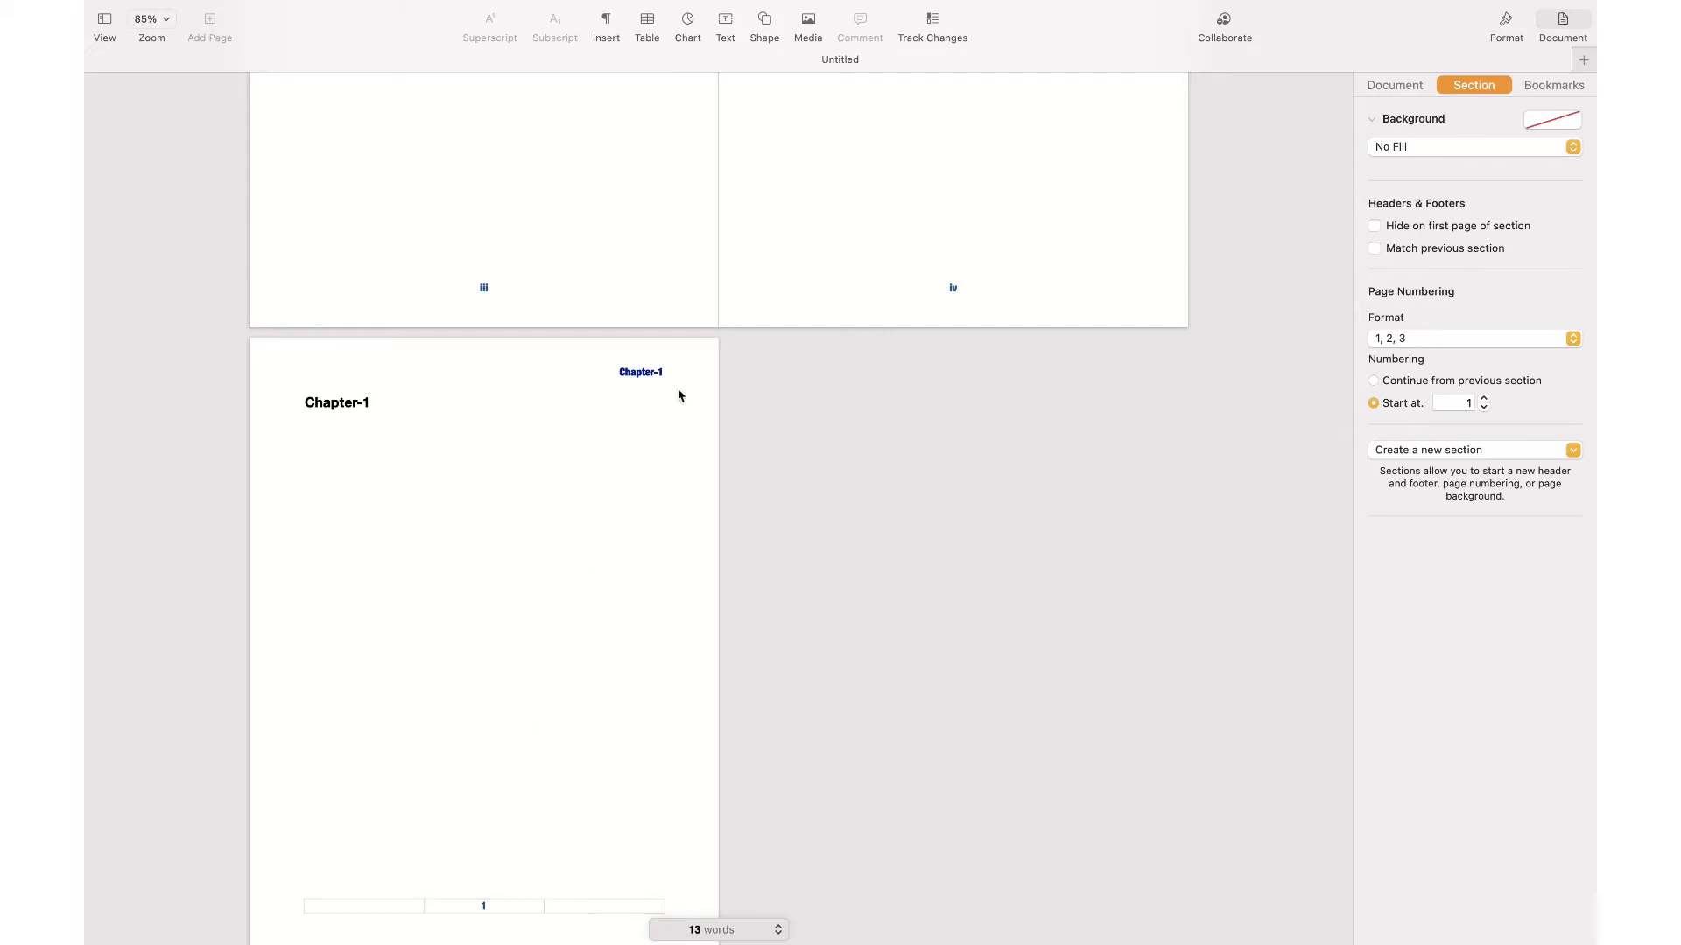
Add a page break after Chapter-1 to give the section a second page
{"action": "left_click", "coordinate": [399, 410]}
{"action": "left_click", "coordinate": [606, 22]}
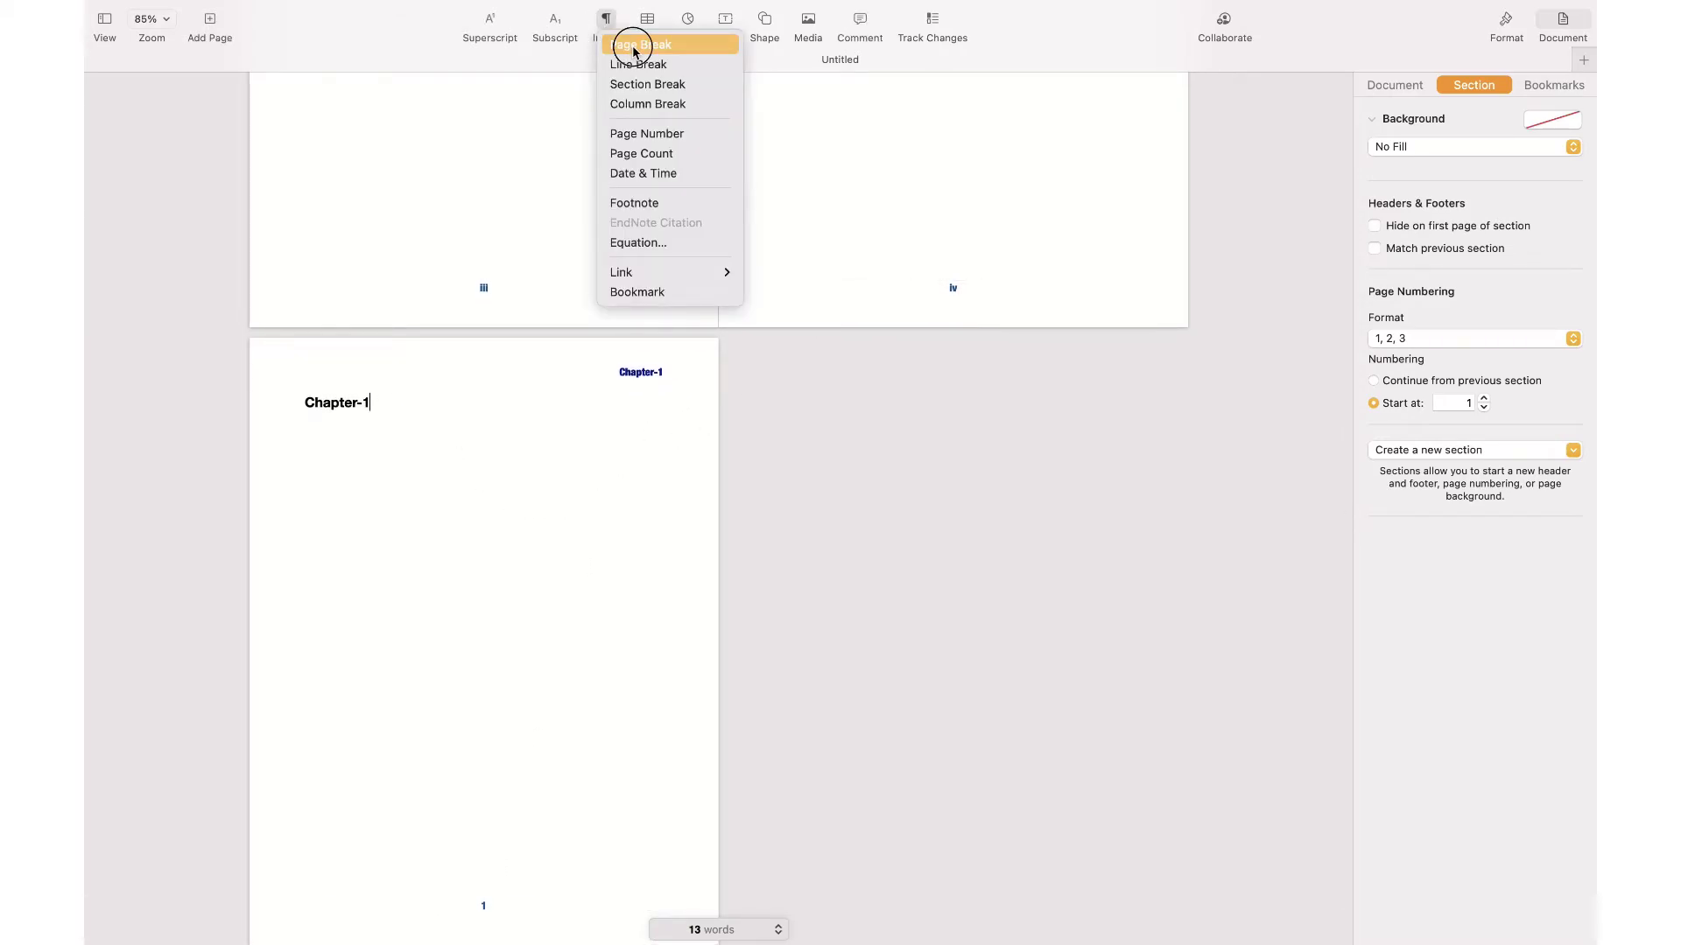
{"action": "left_click", "coordinate": [634, 46]}
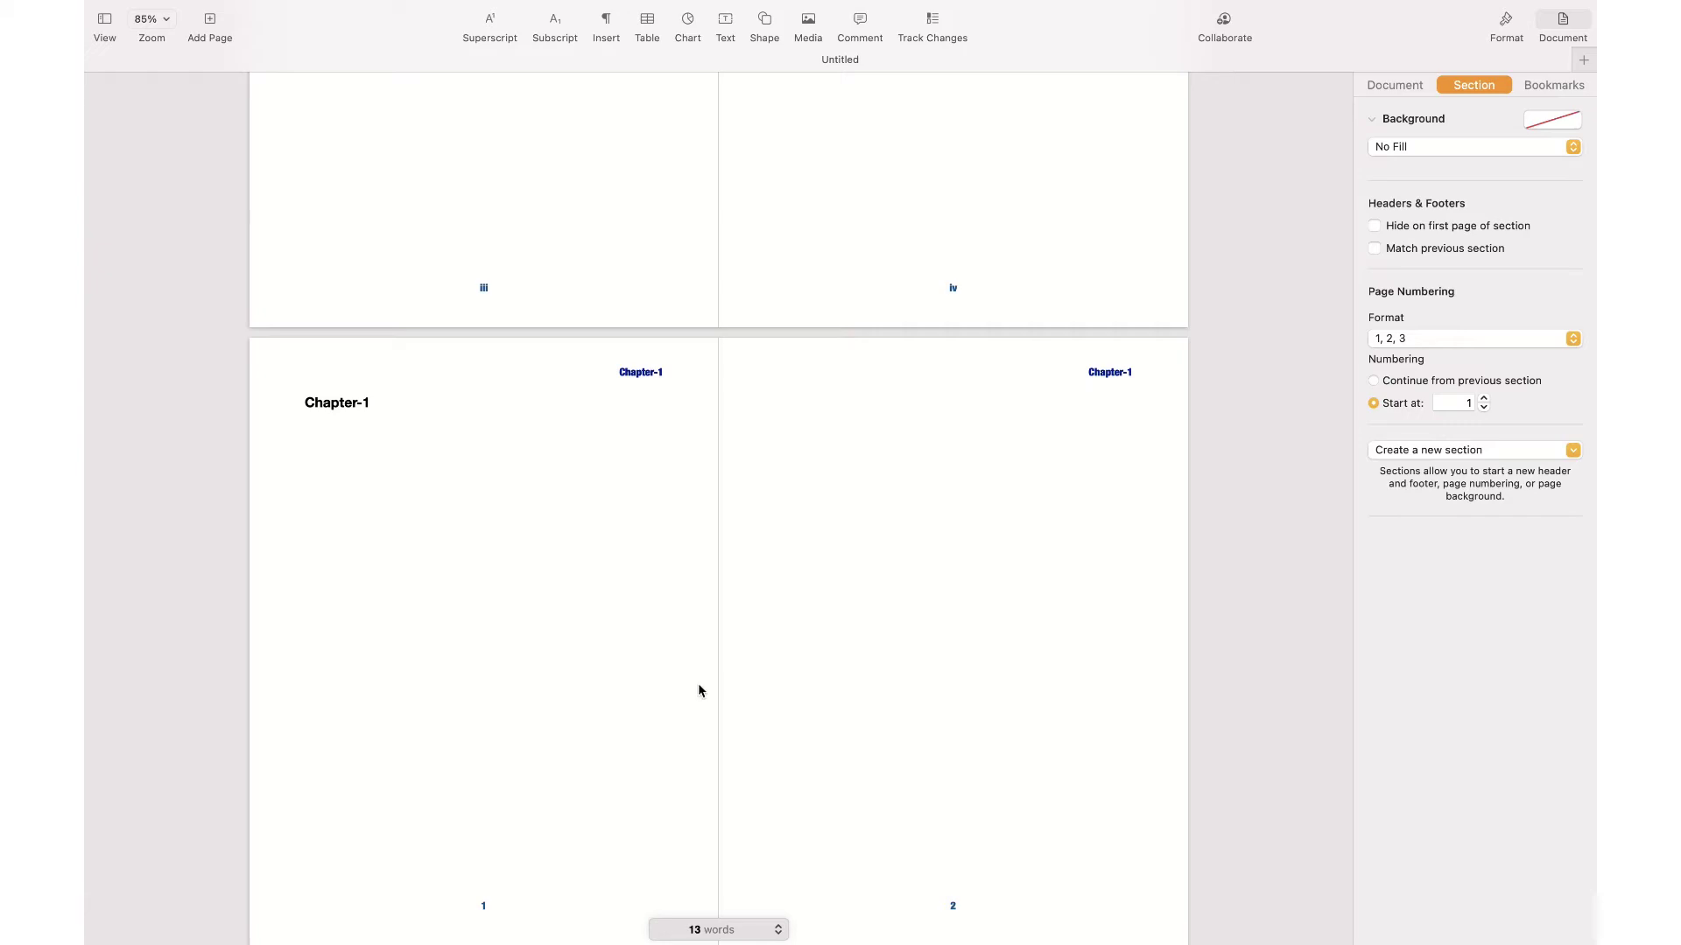
{"action": "scroll", "coordinate": [845, 422], "scroll_direction": "up", "scroll_amount": 10}
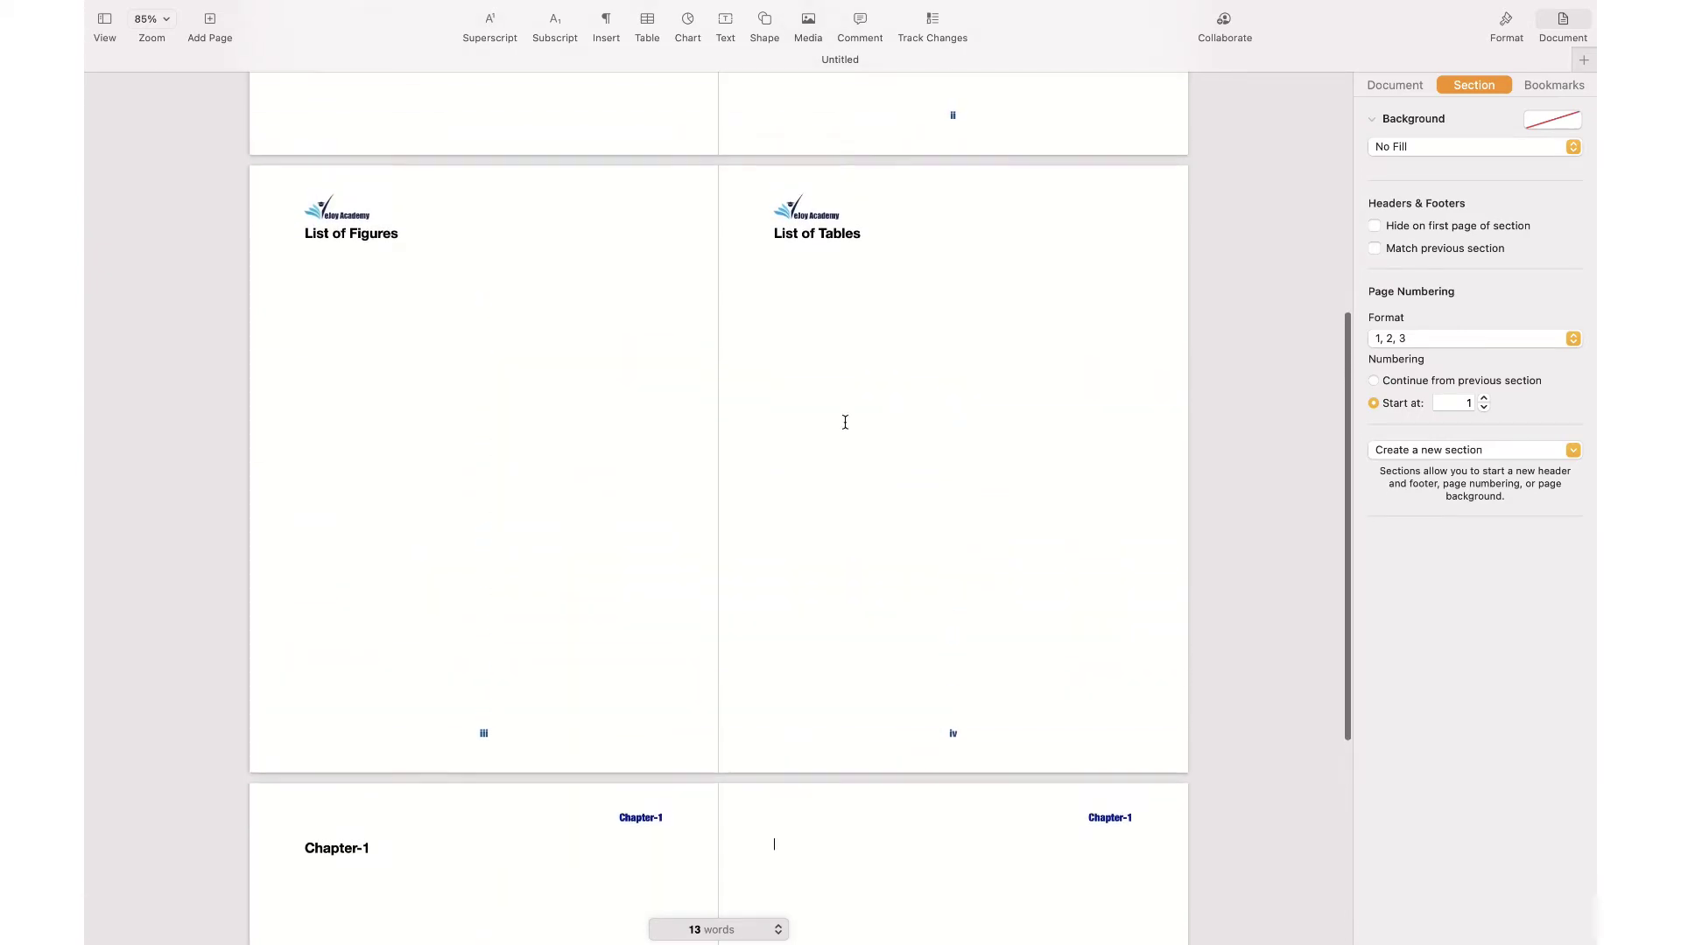
{"action": "scroll", "coordinate": [845, 422], "scroll_direction": "down", "scroll_amount": 10}
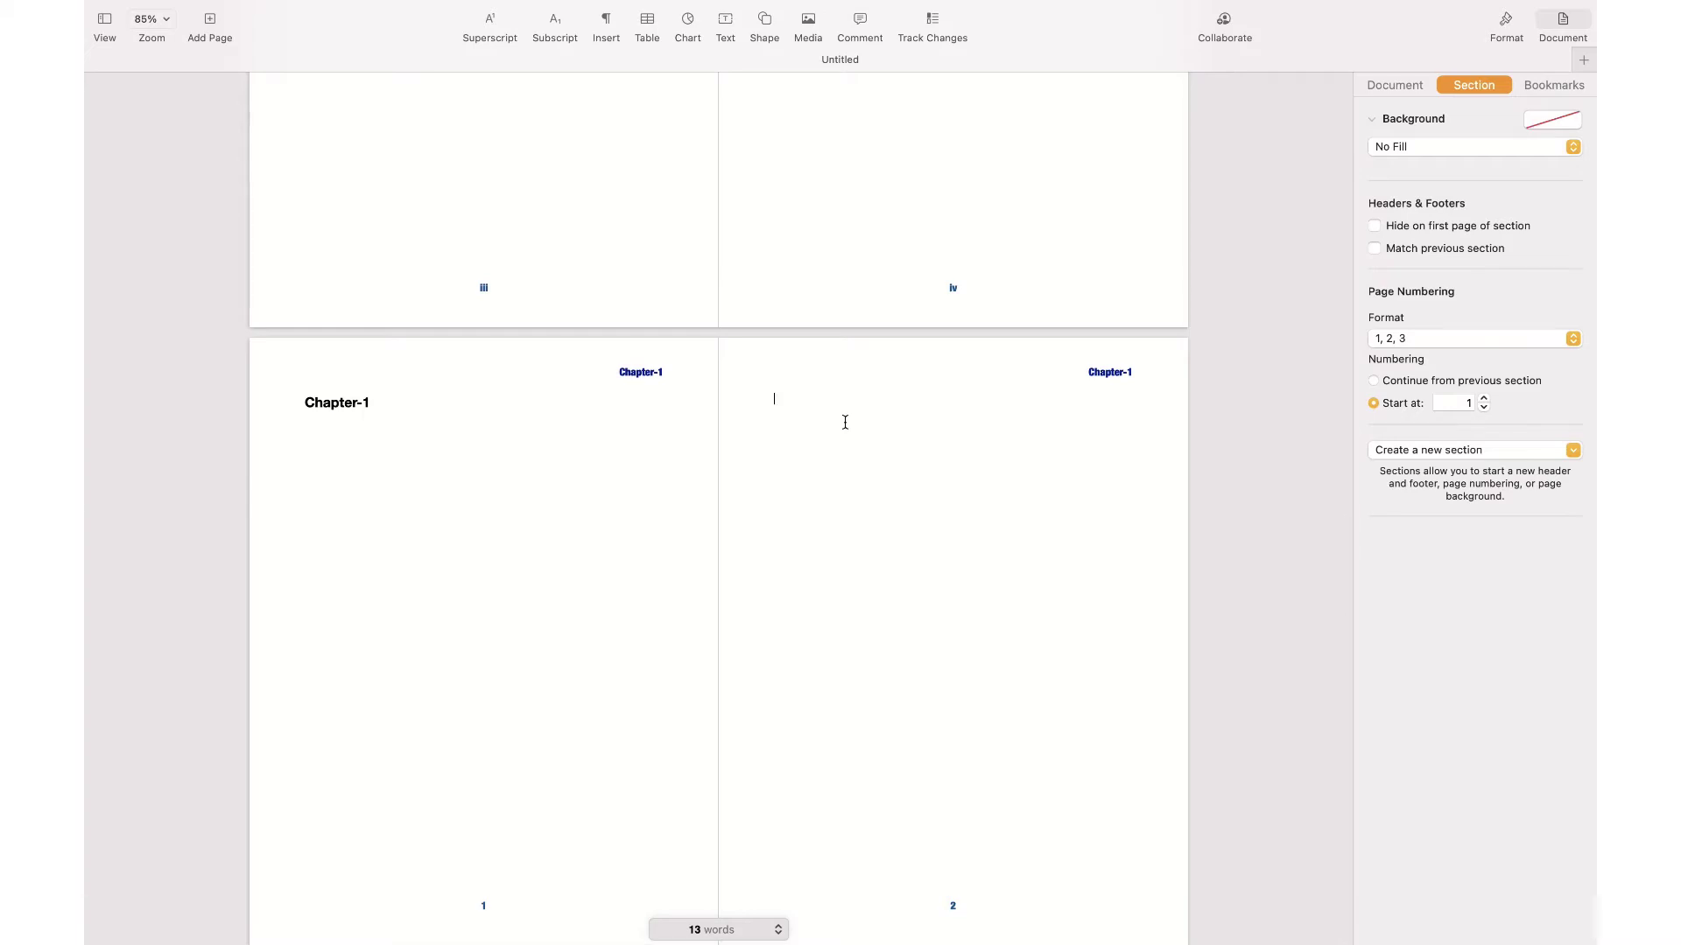
Insert a section break after the two Chapter-1 pages to start a new blank page
{"action": "left_click", "coordinate": [606, 21]}
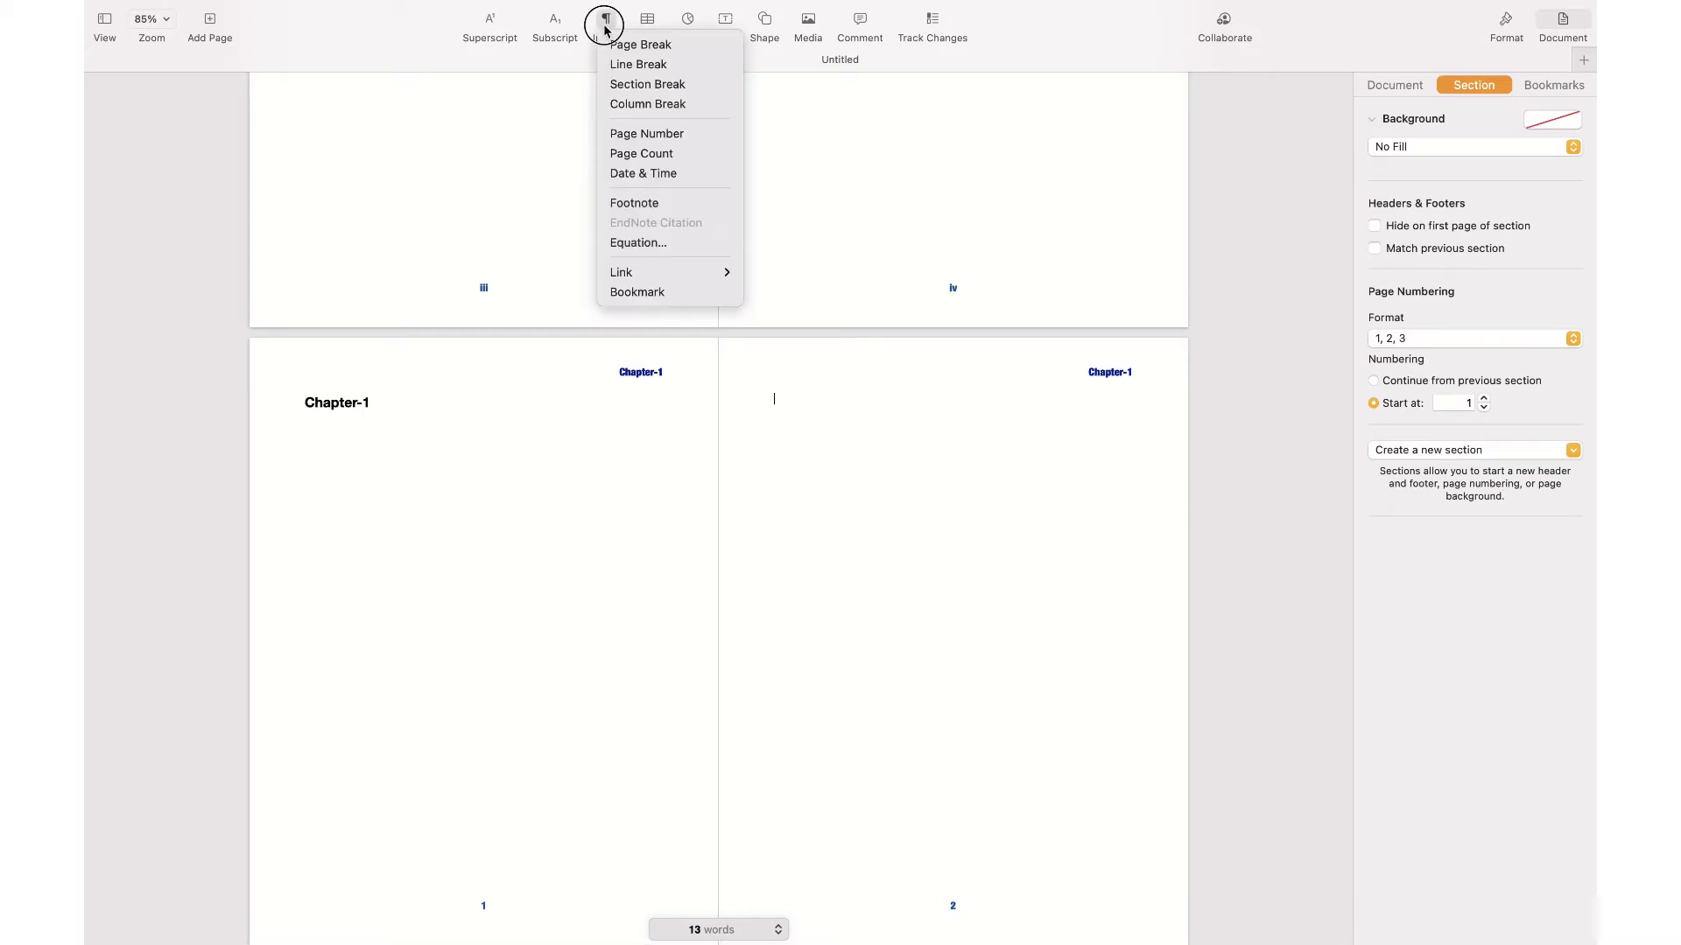
{"action": "left_click", "coordinate": [653, 83]}
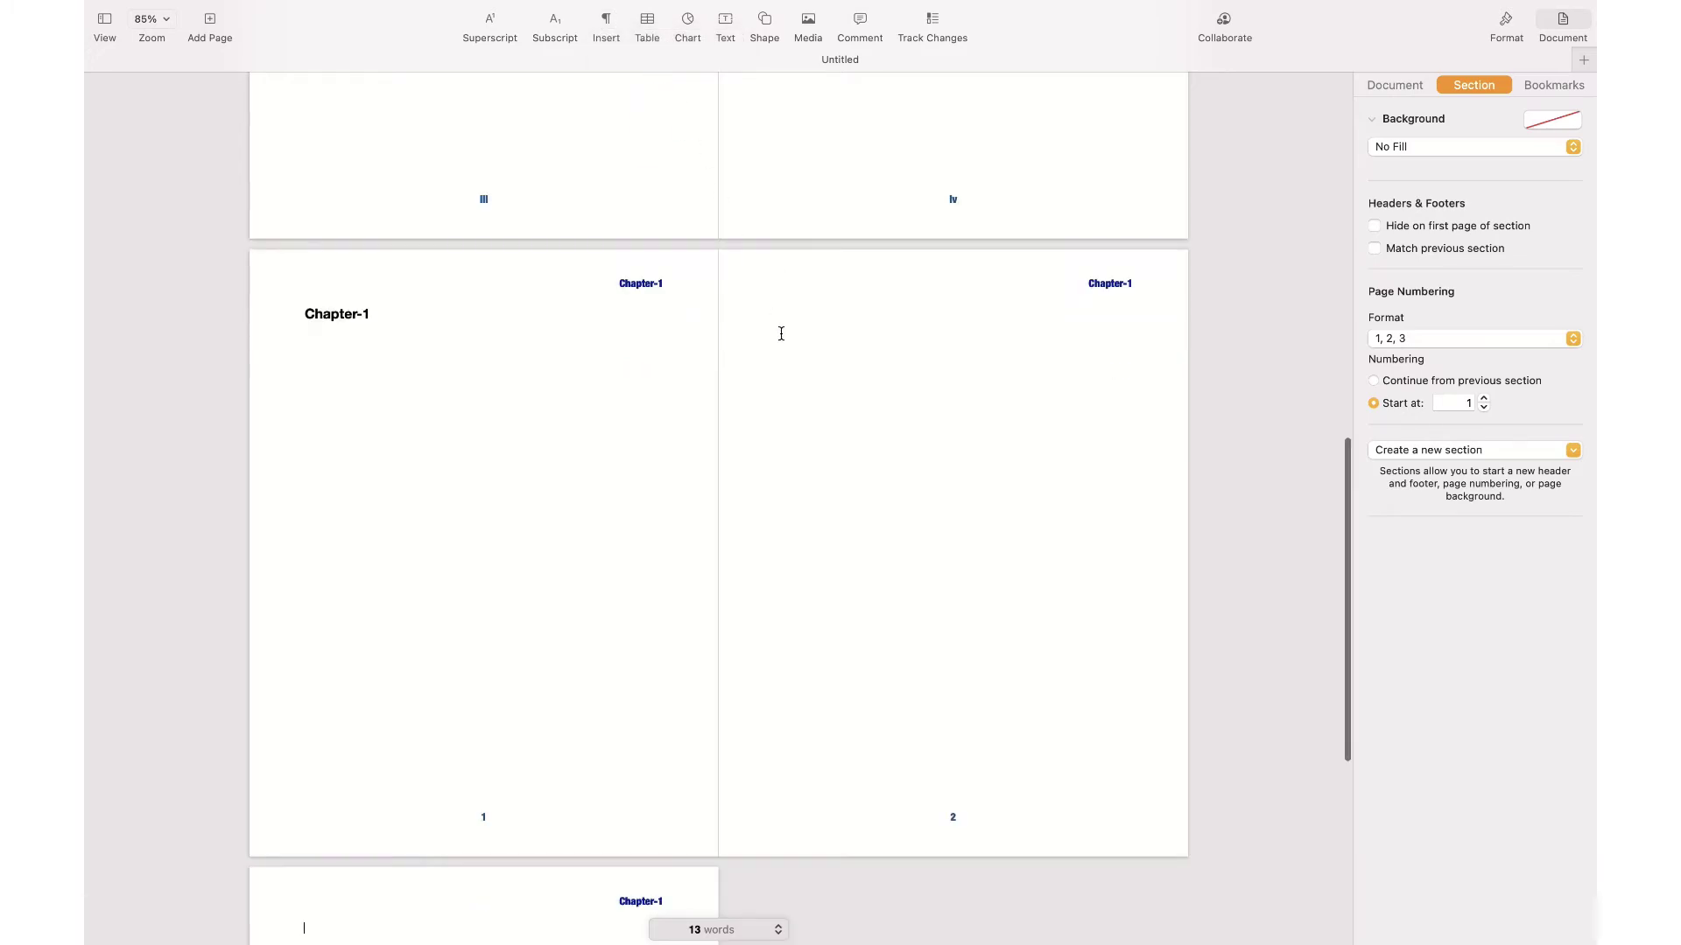
{"action": "scroll", "coordinate": [687, 564], "scroll_direction": "down", "scroll_amount": 5}
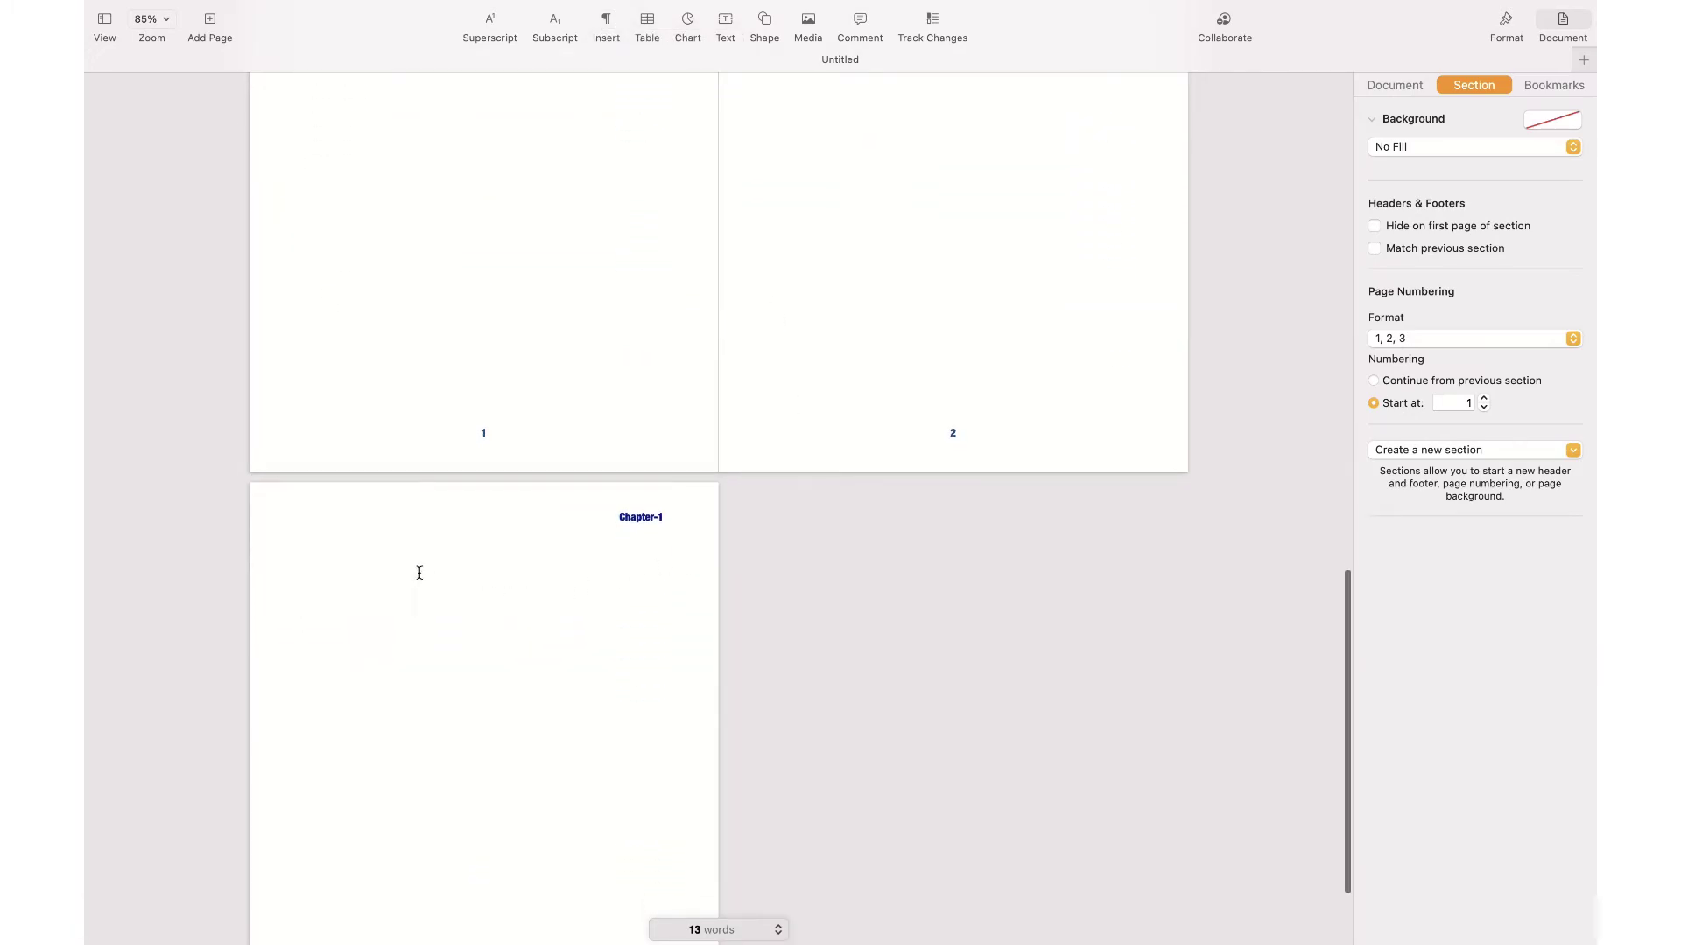
Type 'Chapter-2' on the new page and apply the Heading paragraph style
{"action": "type", "text": "q"}
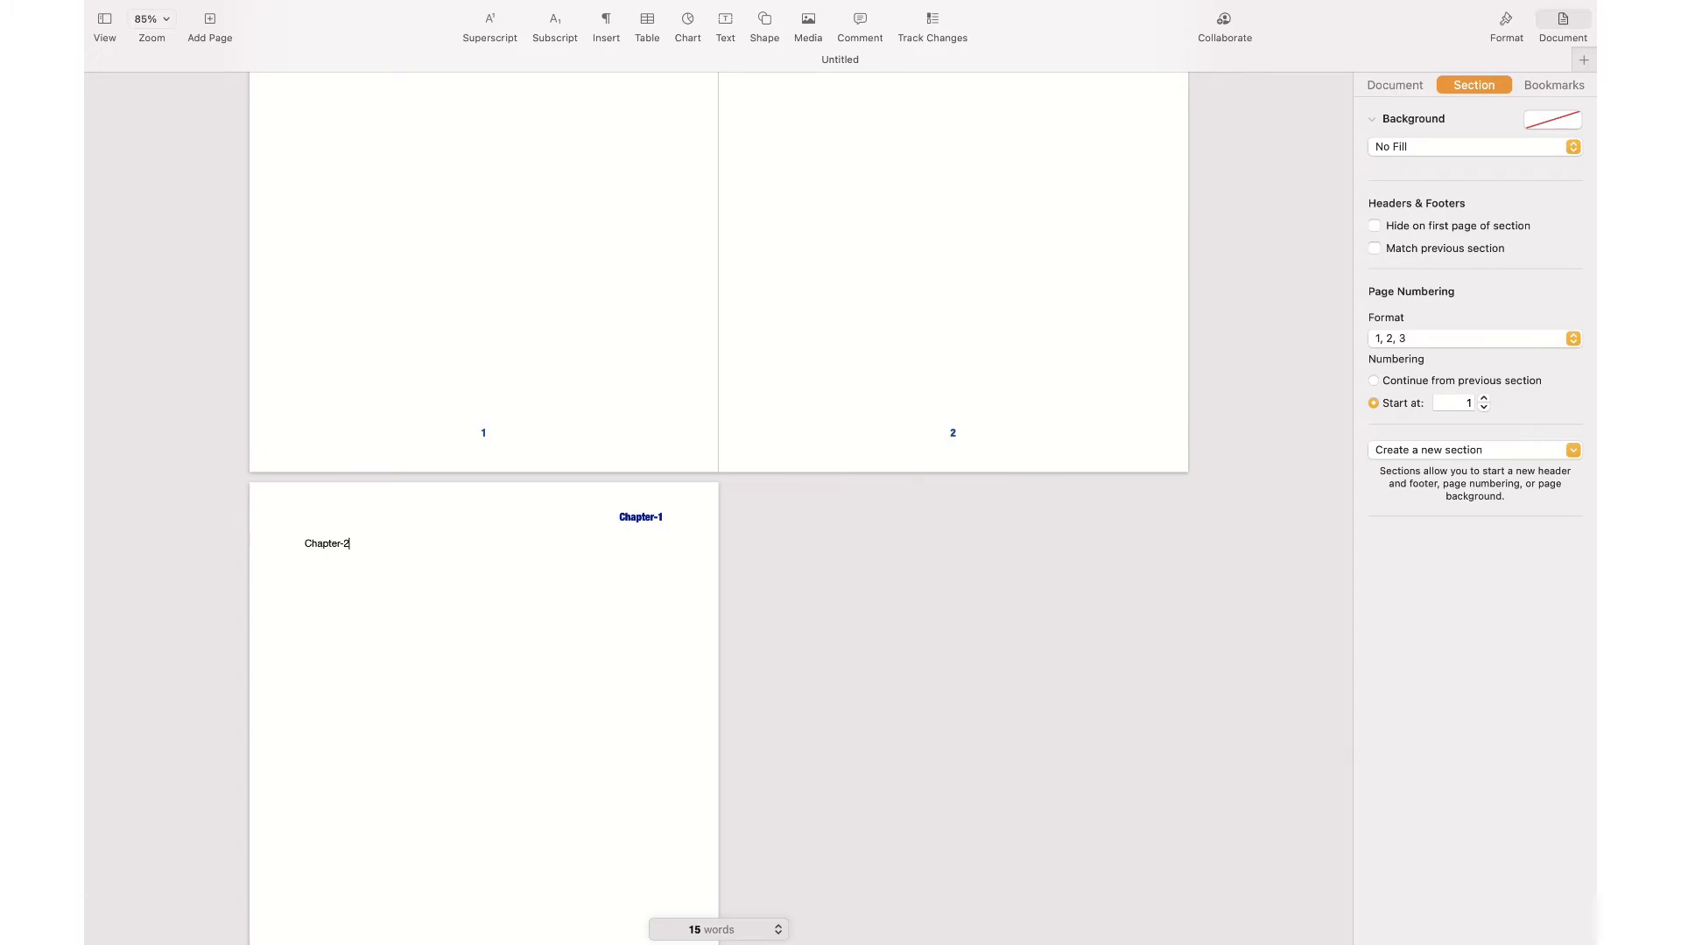
{"action": "left_click", "coordinate": [1505, 22]}
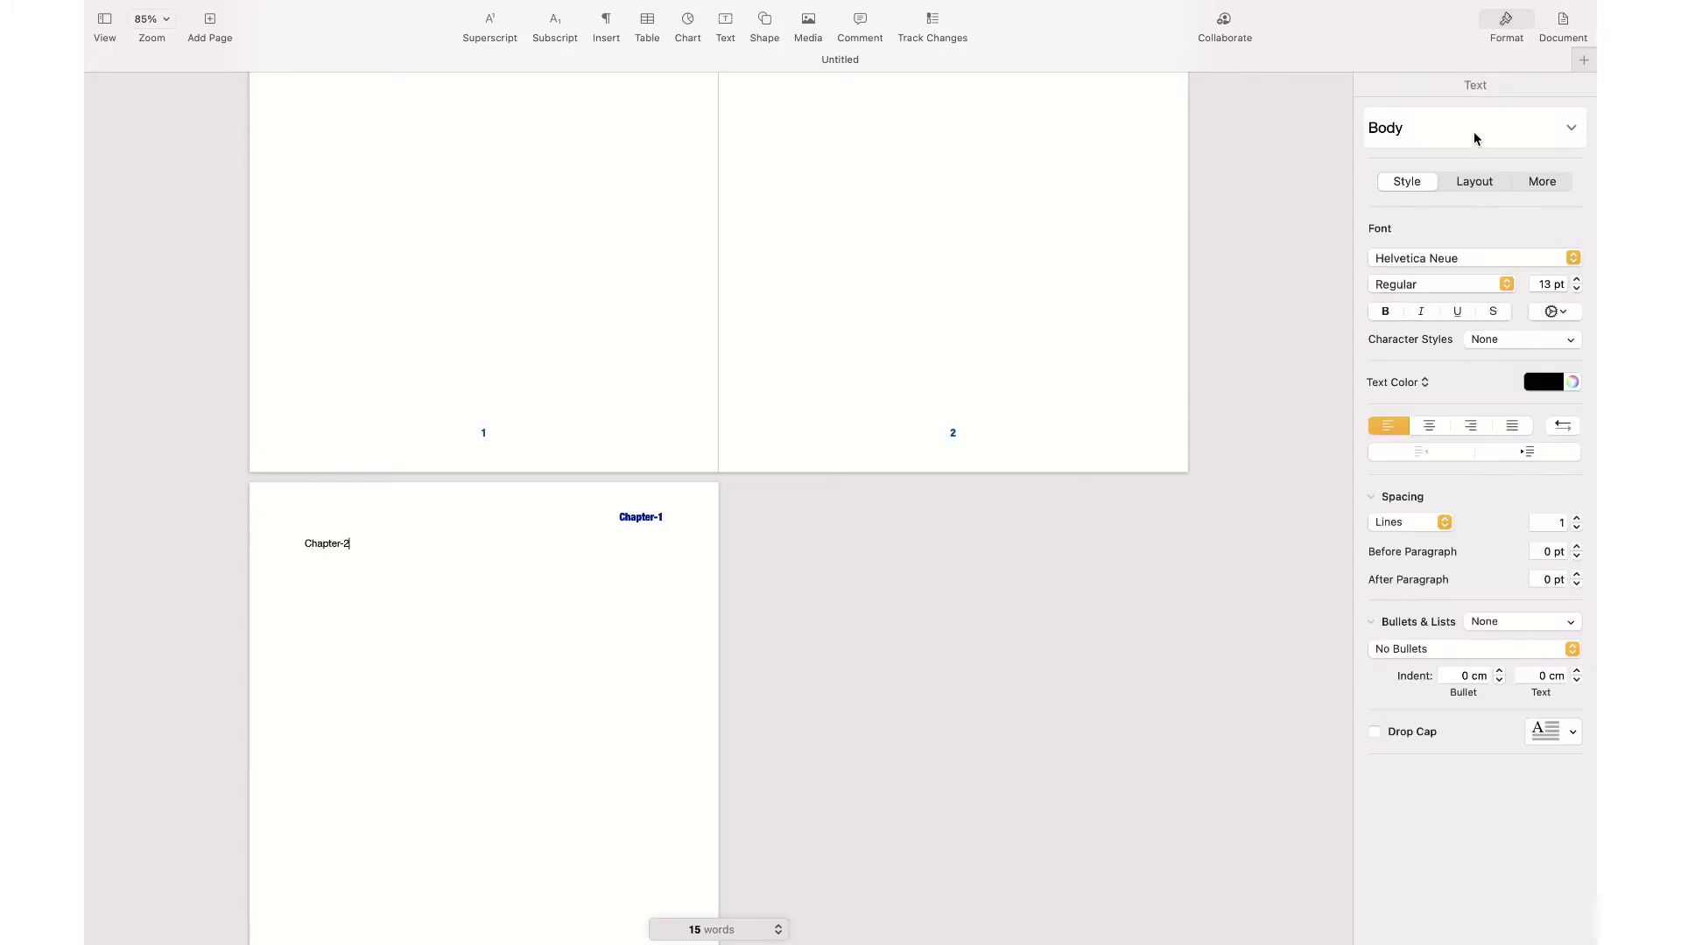
{"action": "left_click", "coordinate": [1474, 131]}
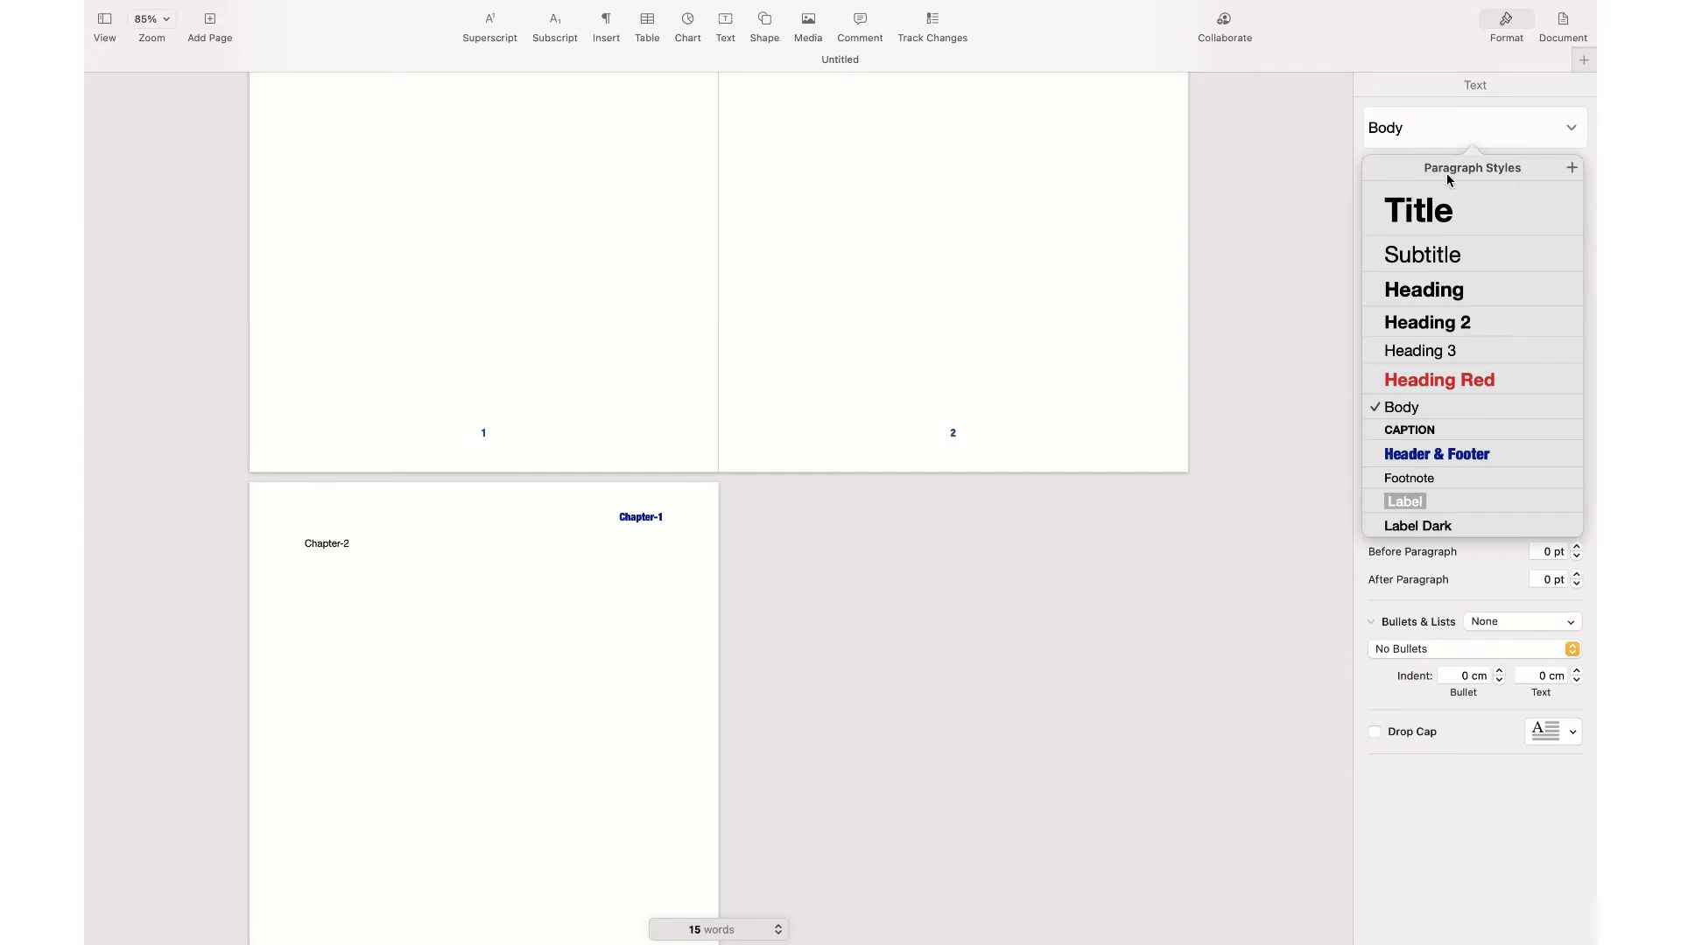
{"action": "left_click", "coordinate": [1420, 291]}
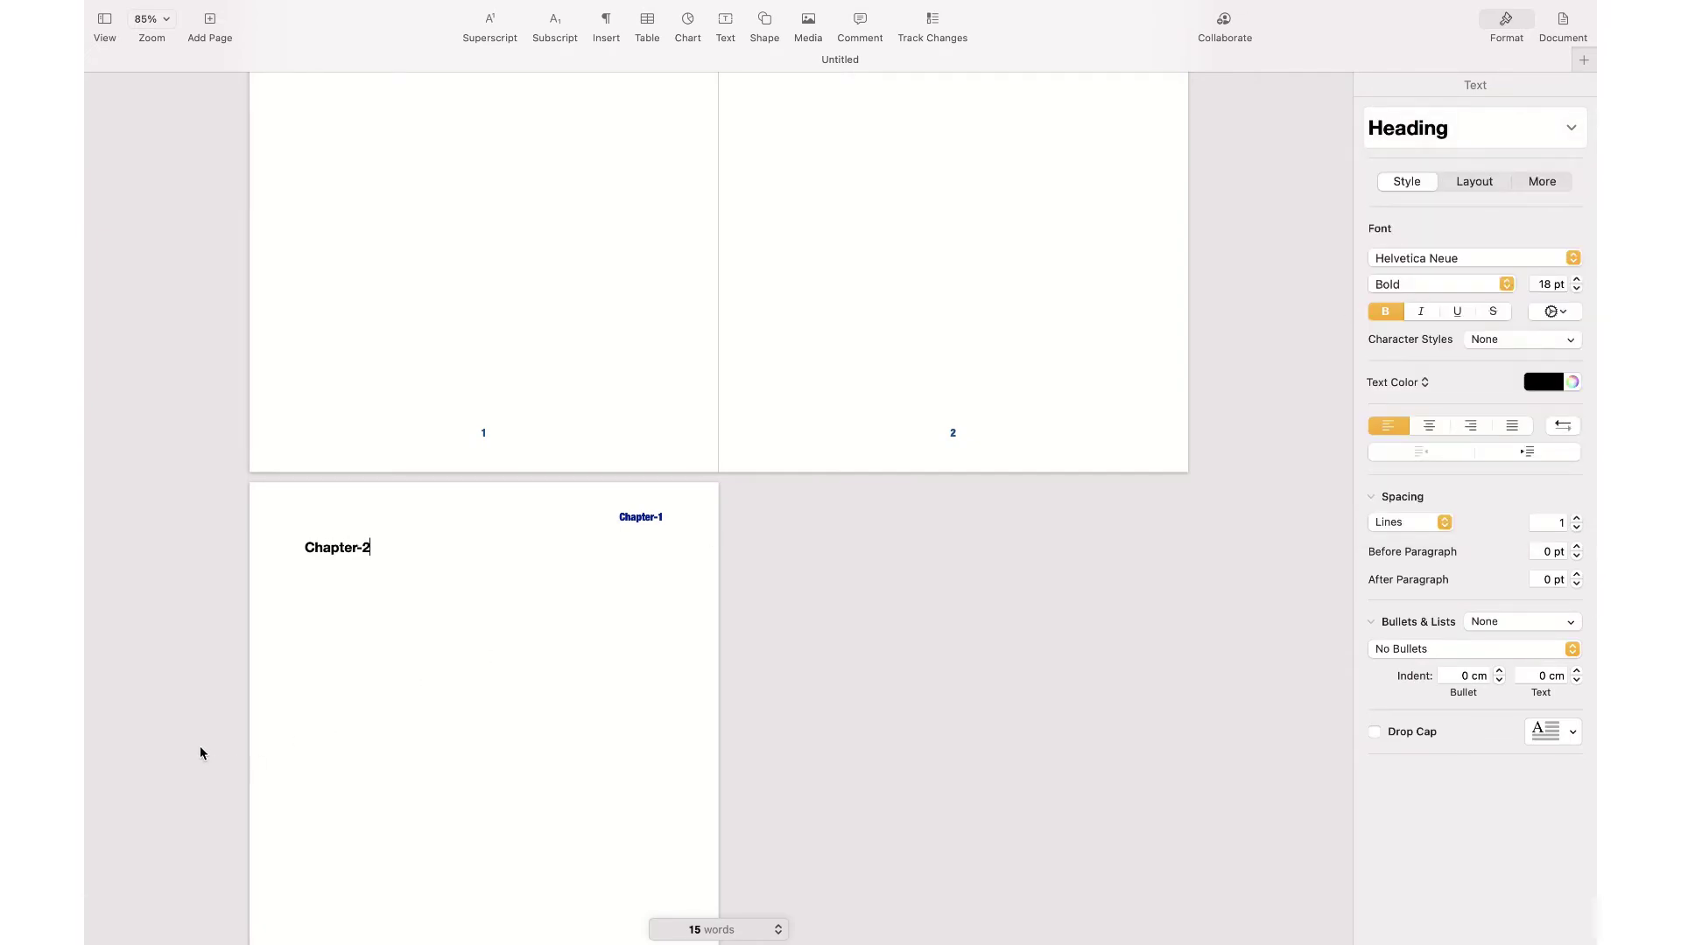
{"action": "left_click", "coordinate": [597, 511]}
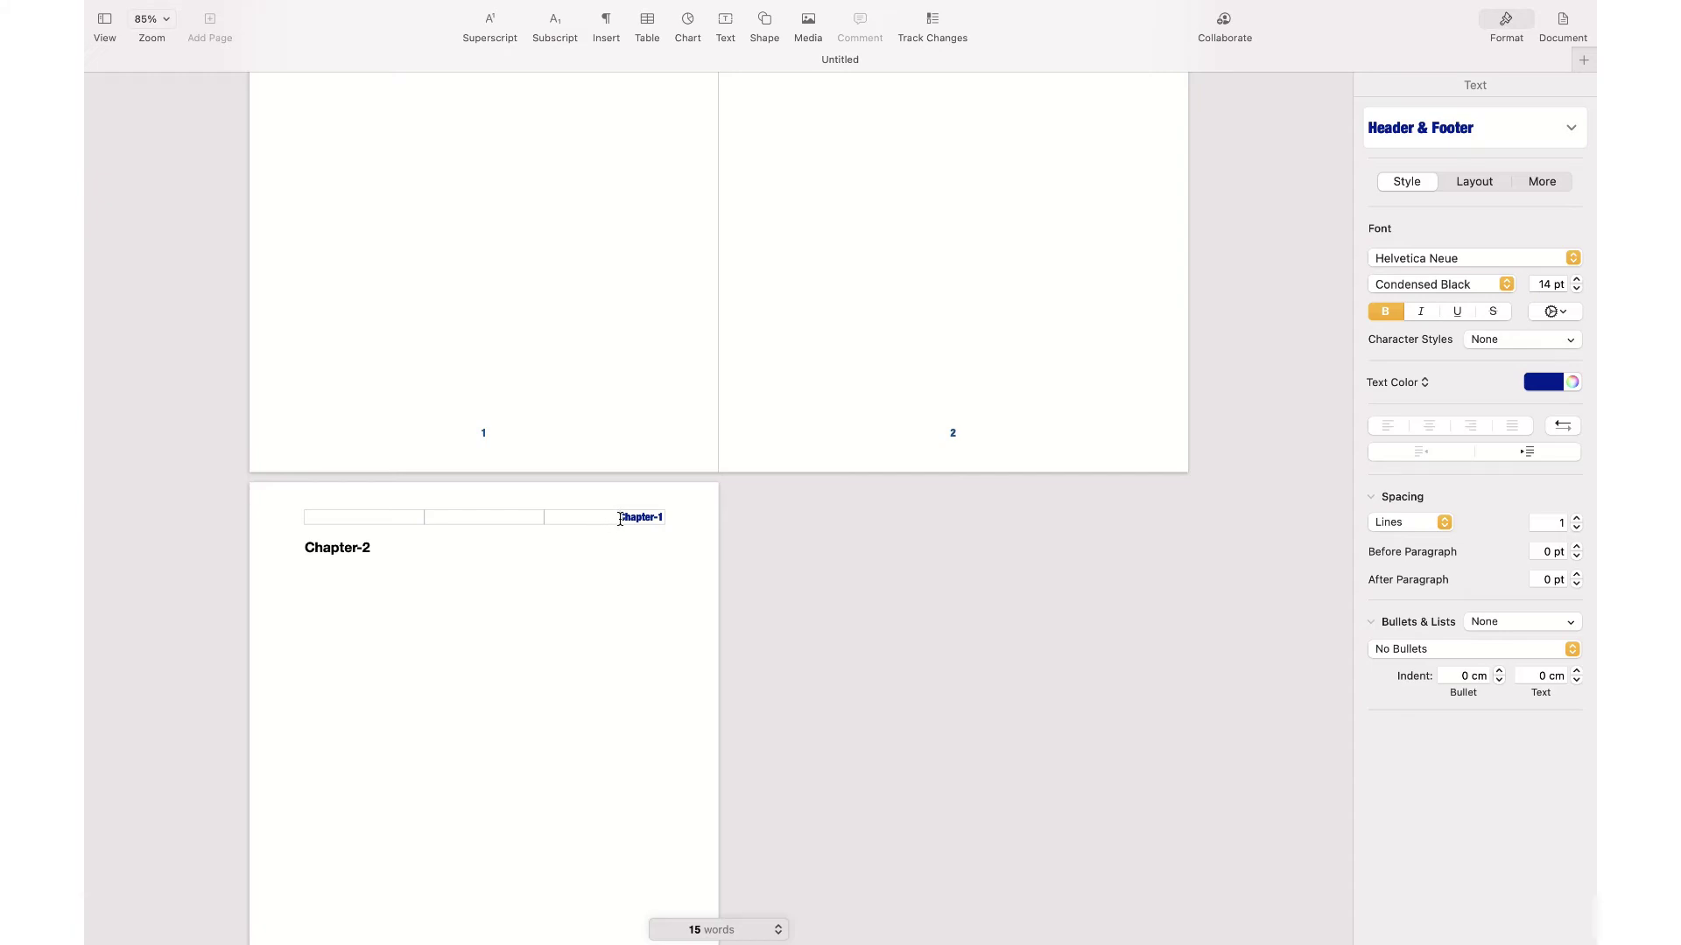
Replace the Chapter-2 page's header text 'Chapter-1' with 'Chapter-2'
{"action": "scroll", "coordinate": [632, 287], "scroll_direction": "up", "scroll_amount": 3}
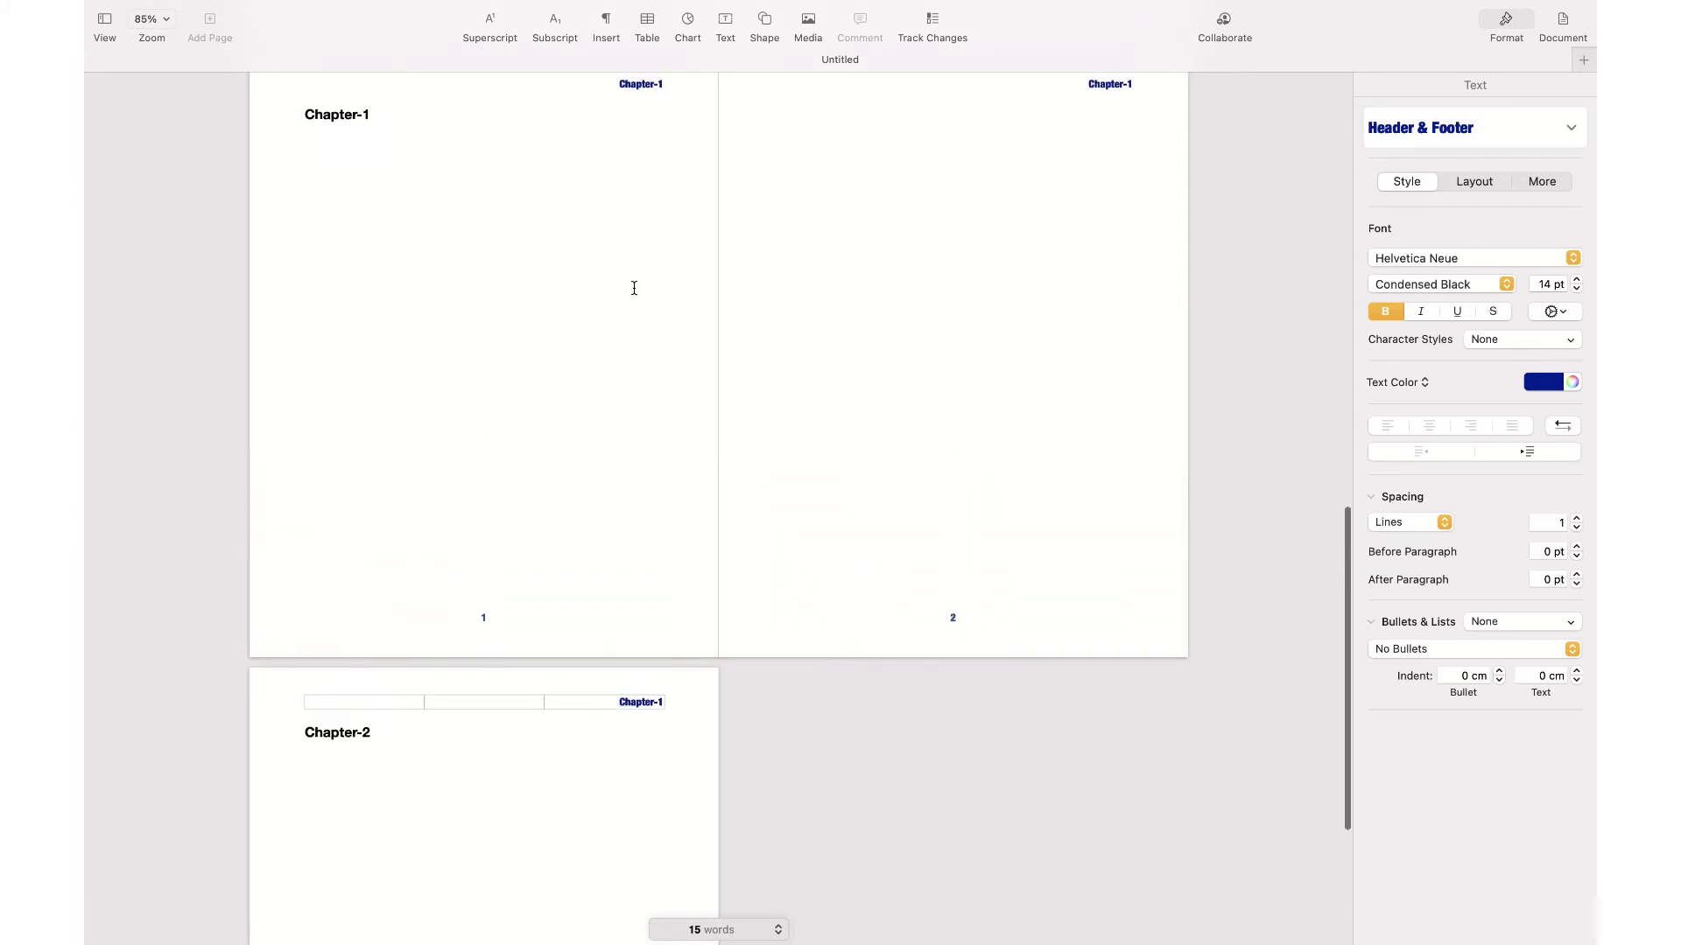
{"action": "scroll", "coordinate": [632, 302], "scroll_direction": "down", "scroll_amount": 1}
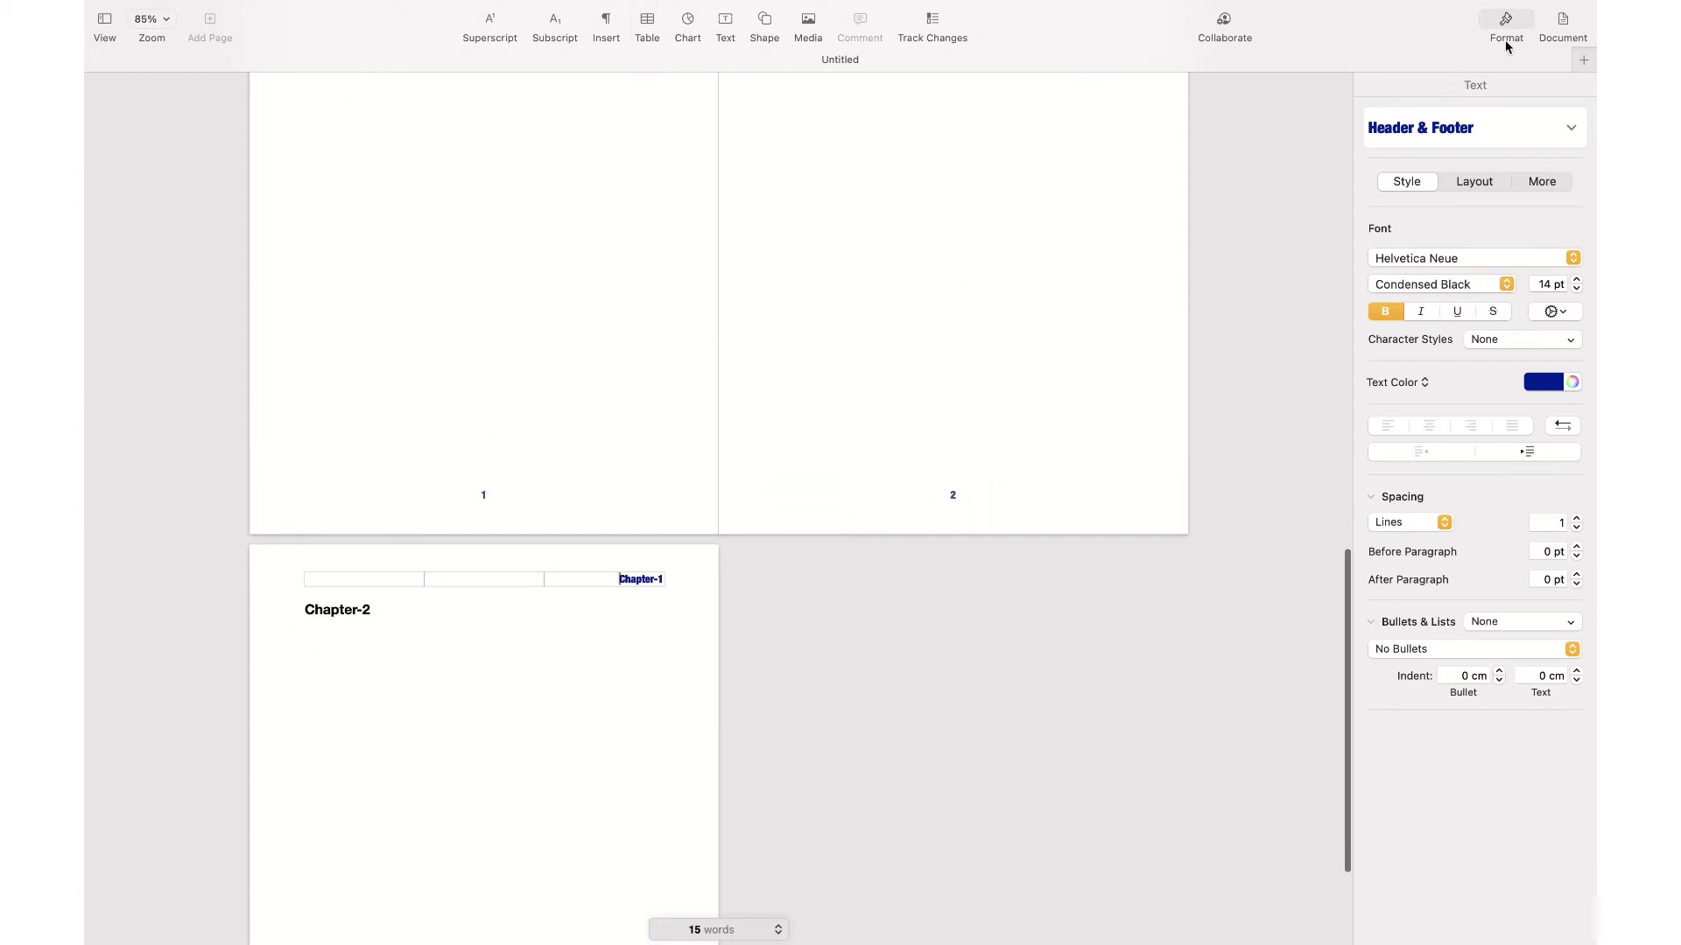
{"action": "left_click", "coordinate": [1564, 25]}
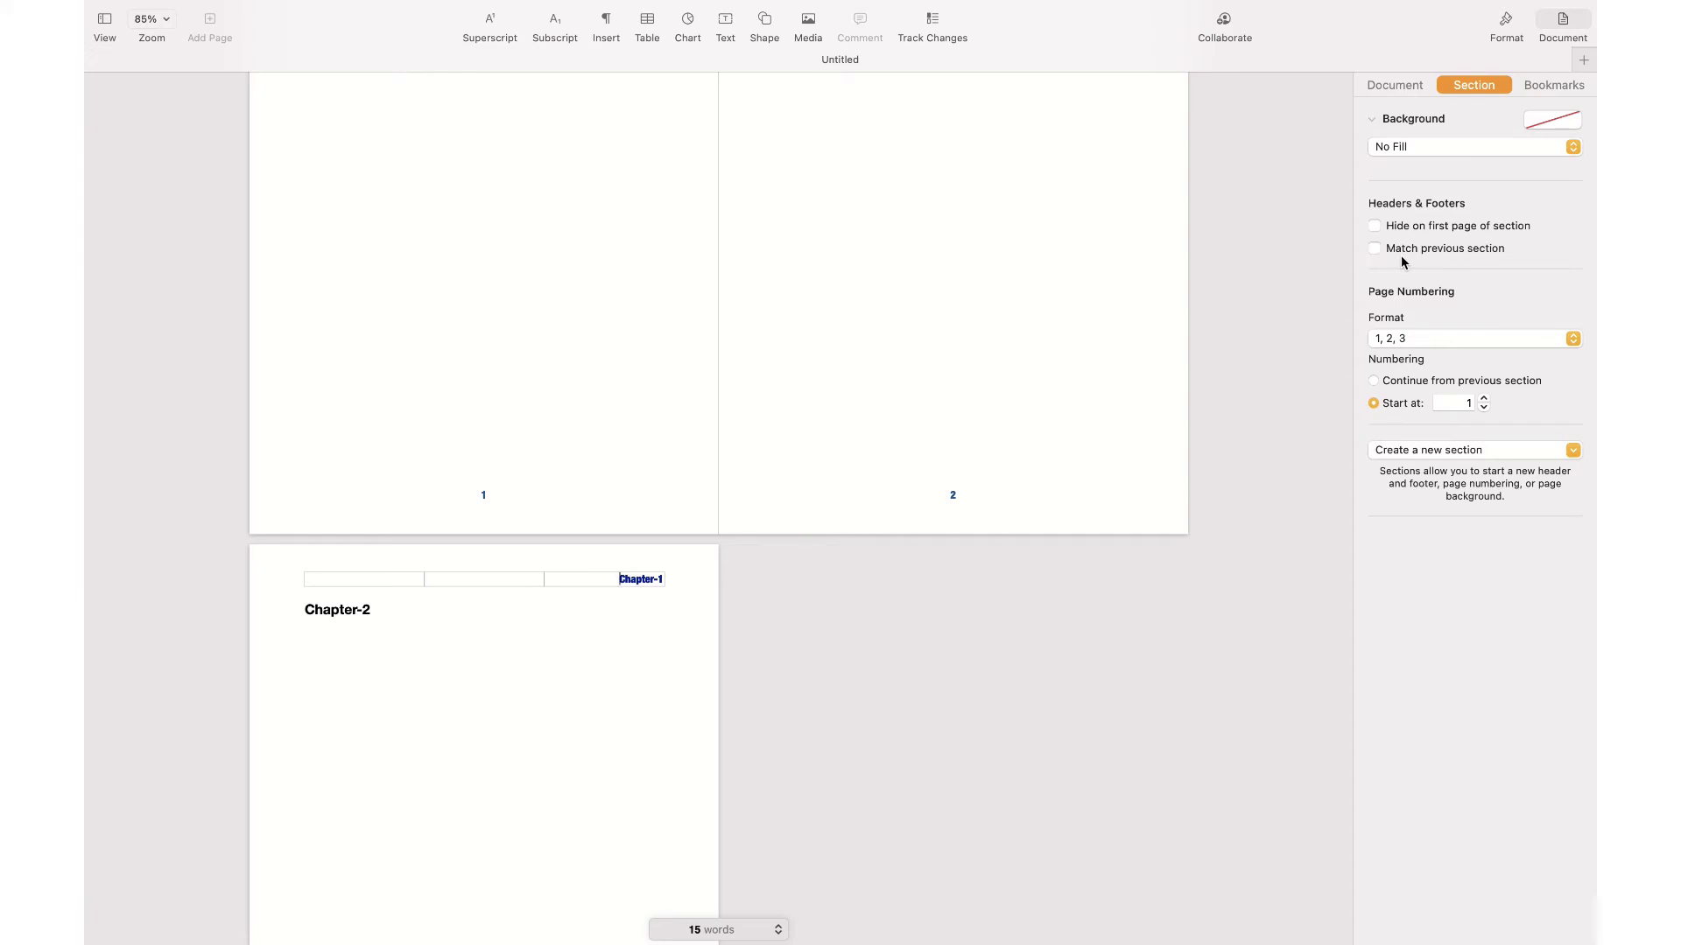
{"action": "left_click", "coordinate": [725, 563]}
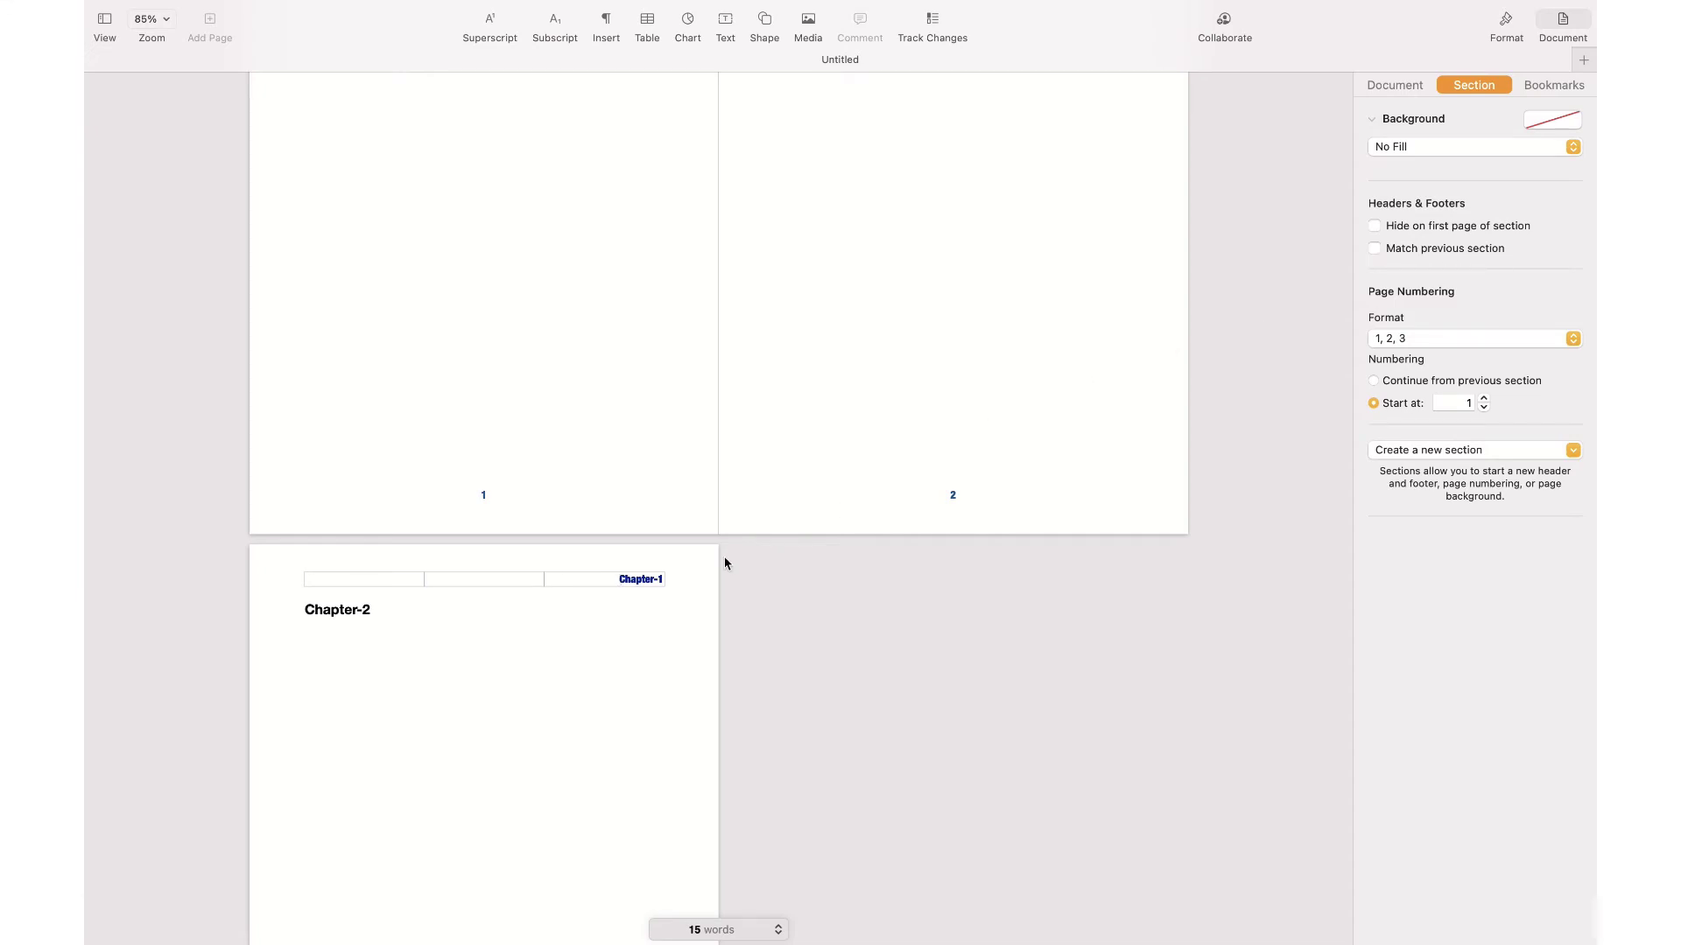
{"action": "double_click", "coordinate": [658, 582]}
{"action": "left_click", "coordinate": [543, 775]}
{"action": "left_click", "coordinate": [604, 21]}
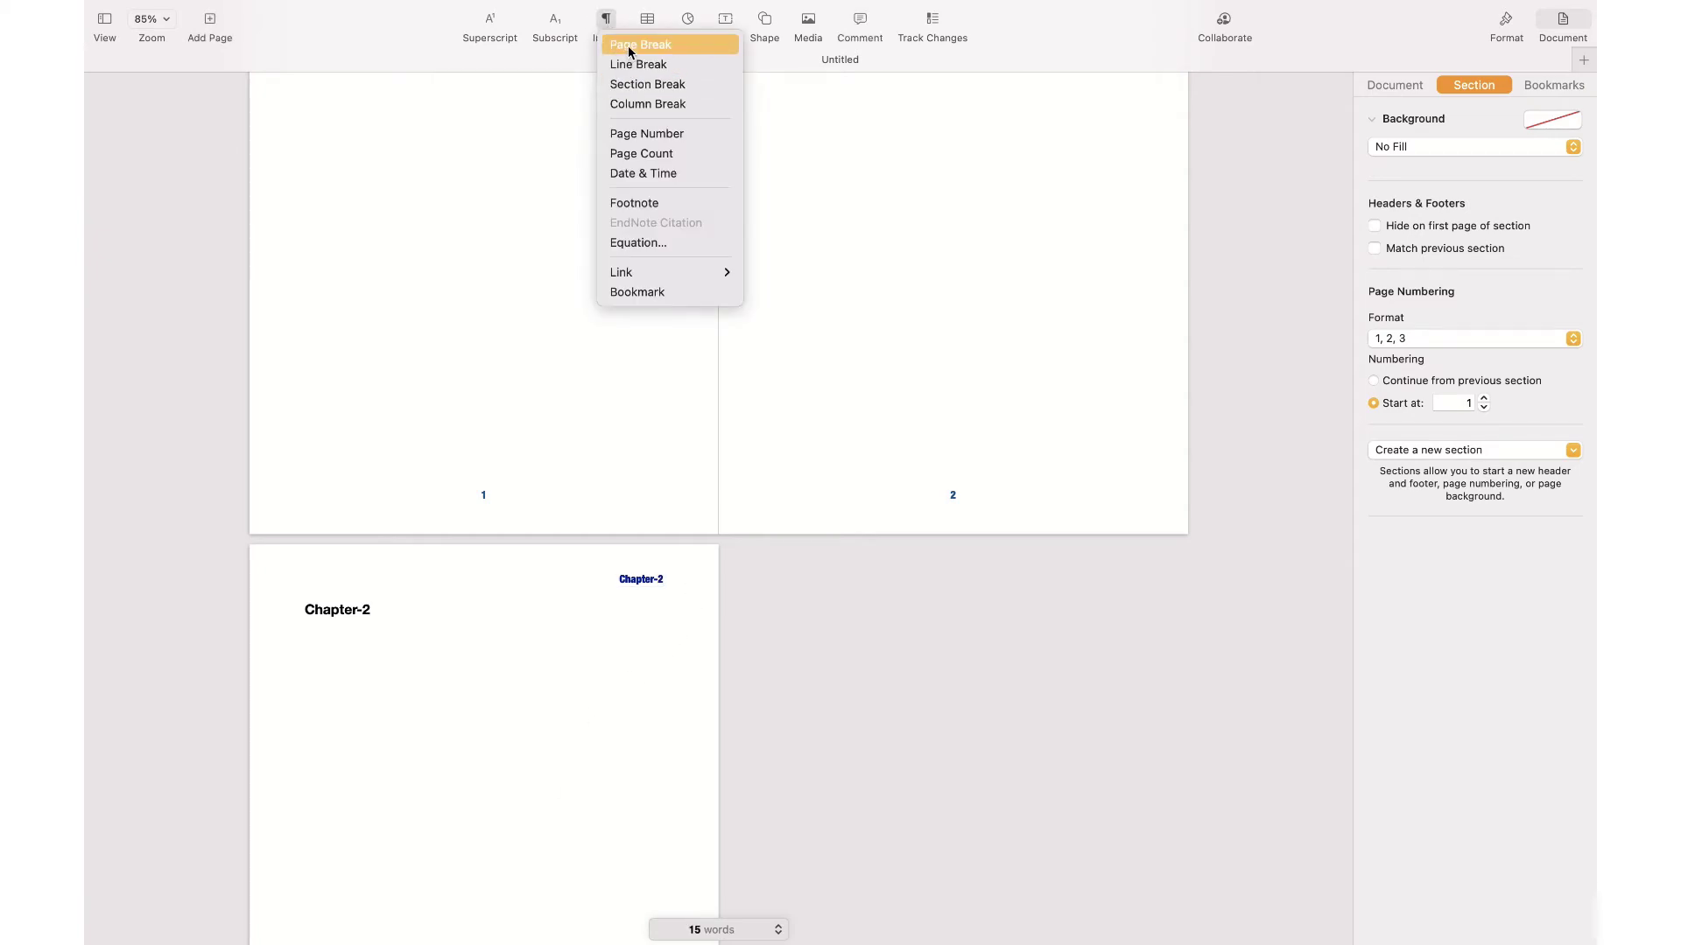
Insert a page break so the Chapter-2 section spans two pages
{"action": "left_click", "coordinate": [628, 53]}
{"action": "scroll", "coordinate": [452, 410], "scroll_direction": "down", "scroll_amount": 3}
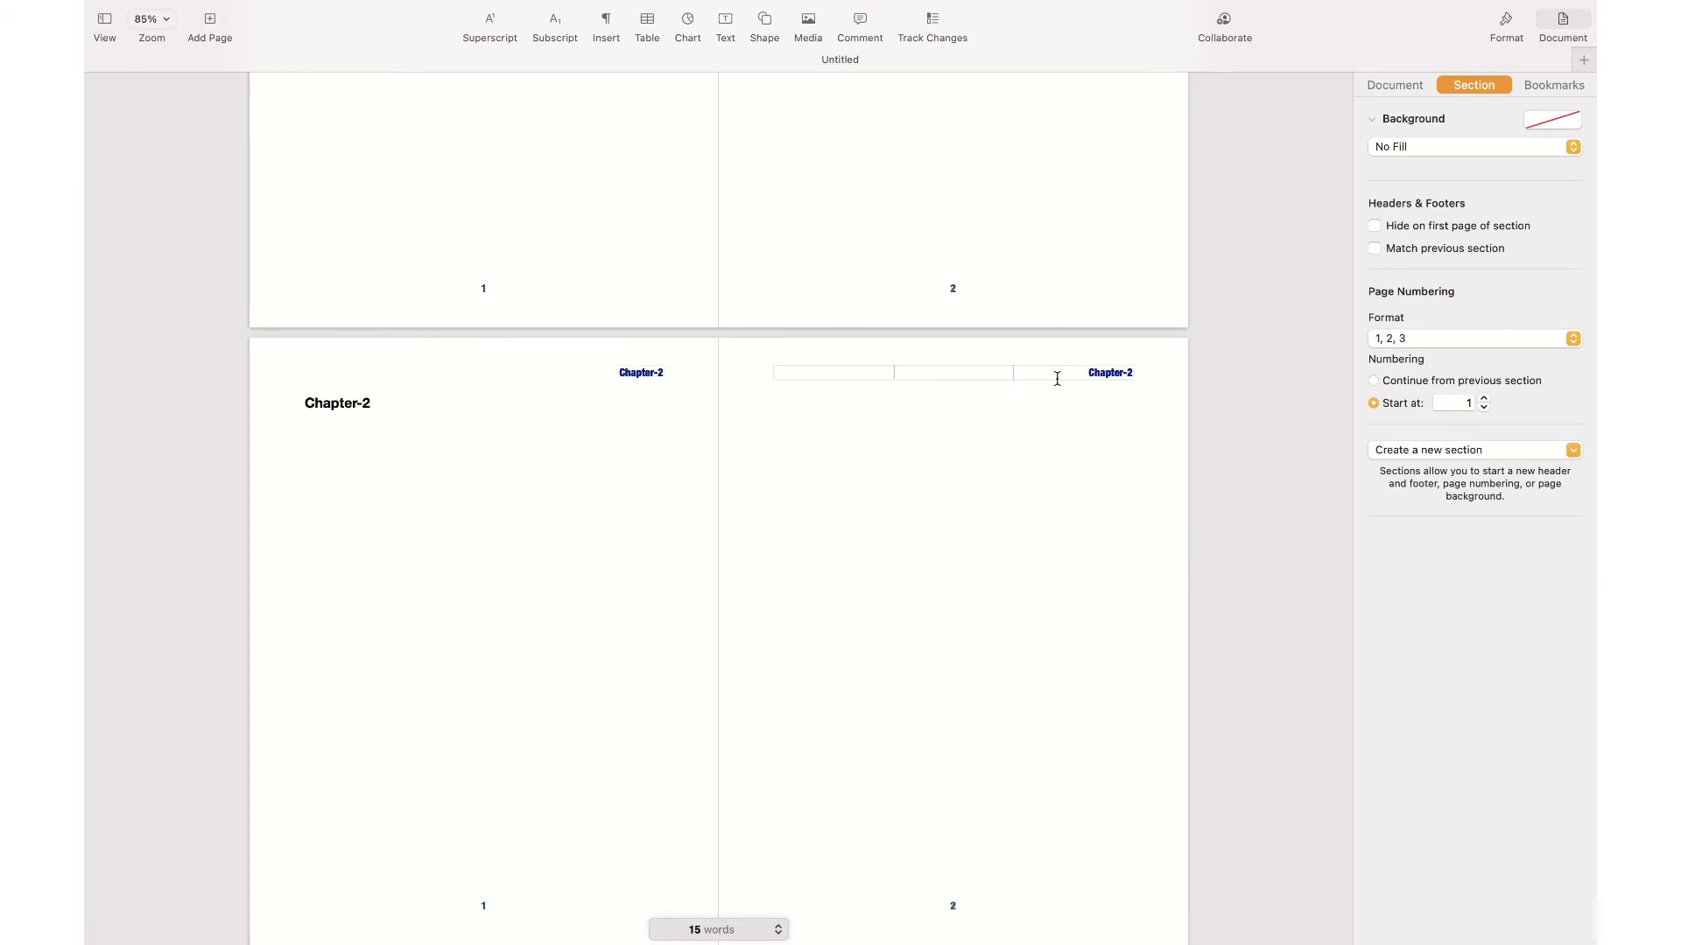
{"action": "scroll", "coordinate": [736, 345], "scroll_direction": "up", "scroll_amount": 6}
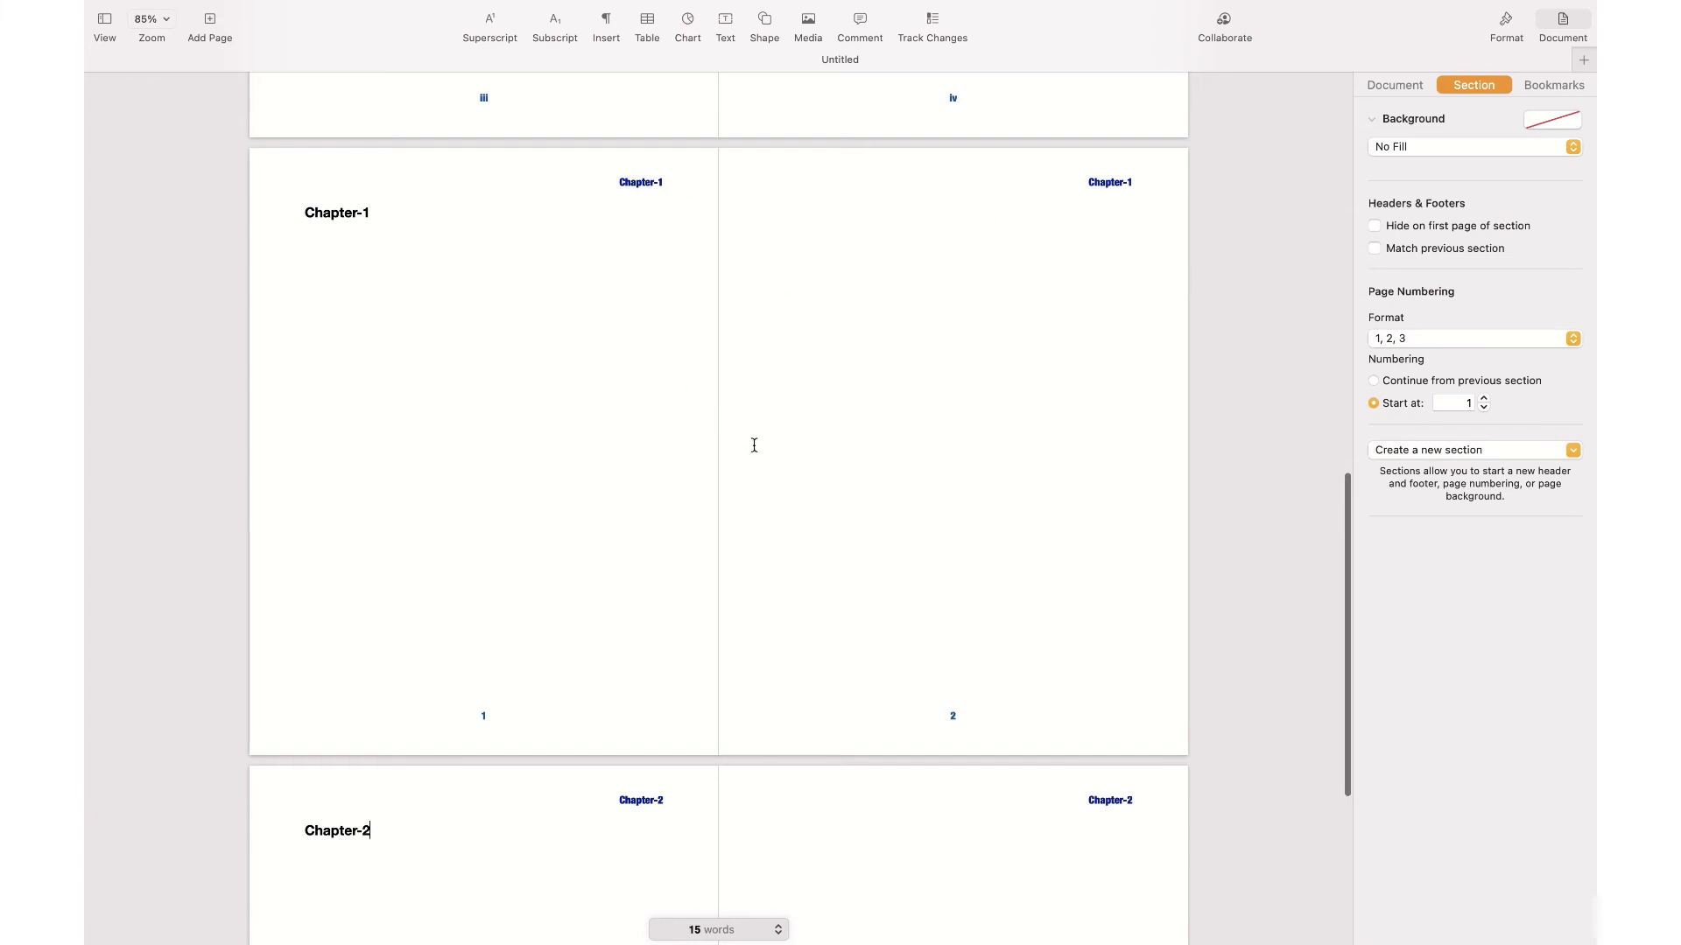
{"action": "scroll", "coordinate": [754, 444], "scroll_direction": "down", "scroll_amount": 3}
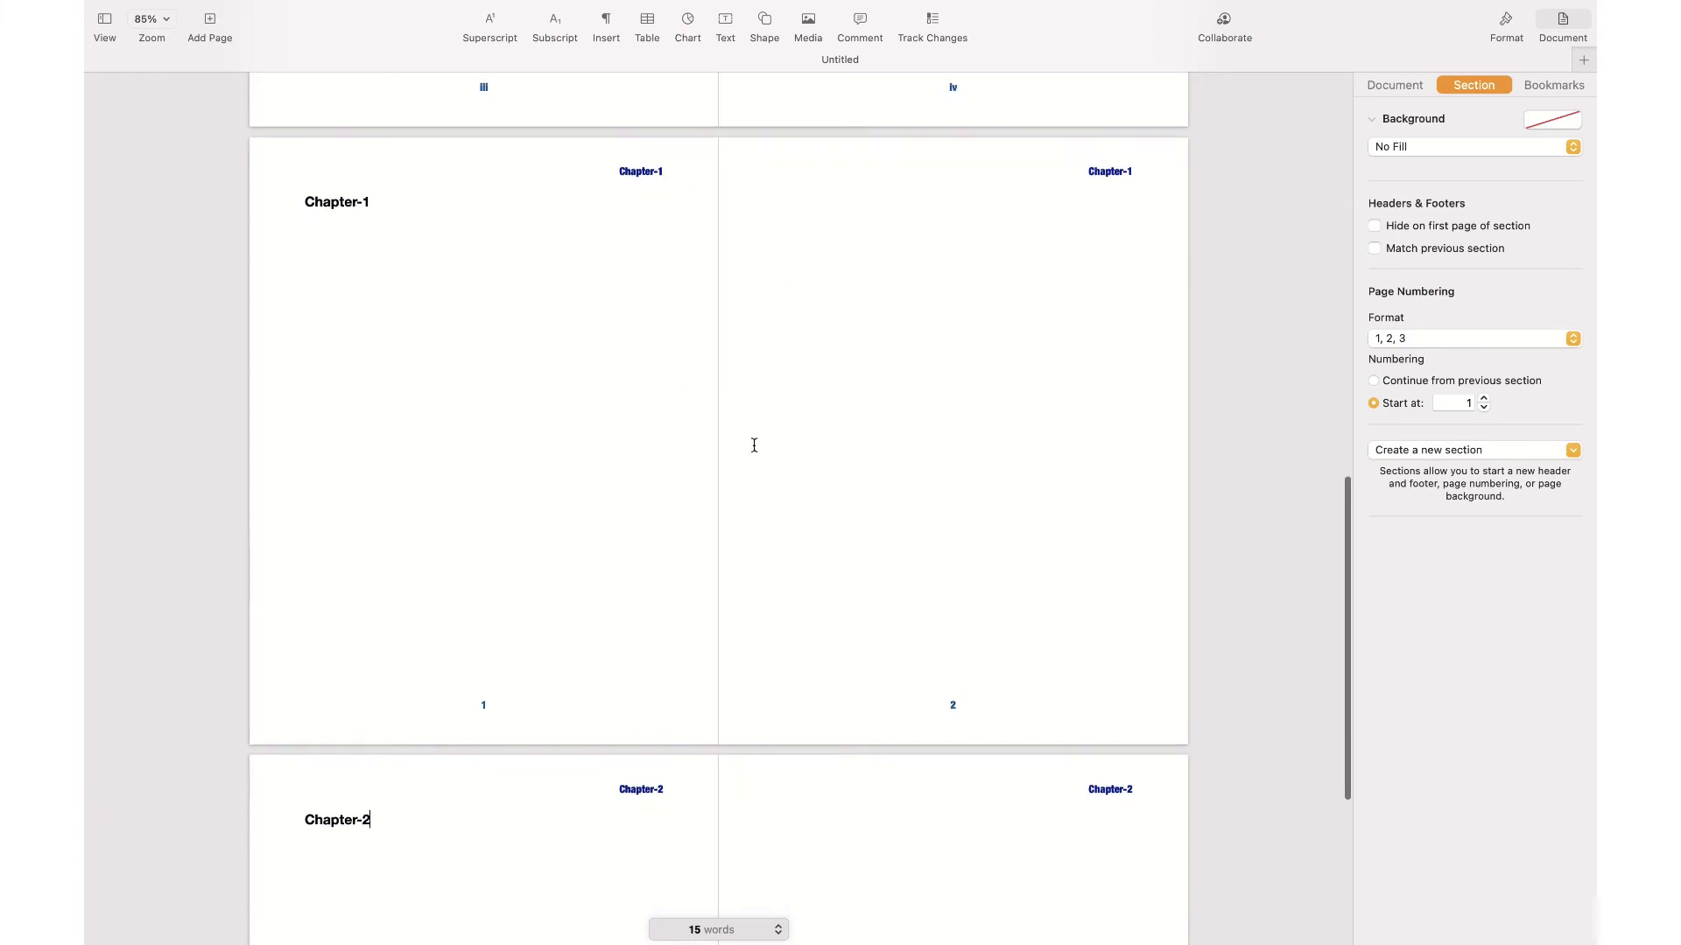
{"action": "scroll", "coordinate": [753, 445], "scroll_direction": "down", "scroll_amount": 9}
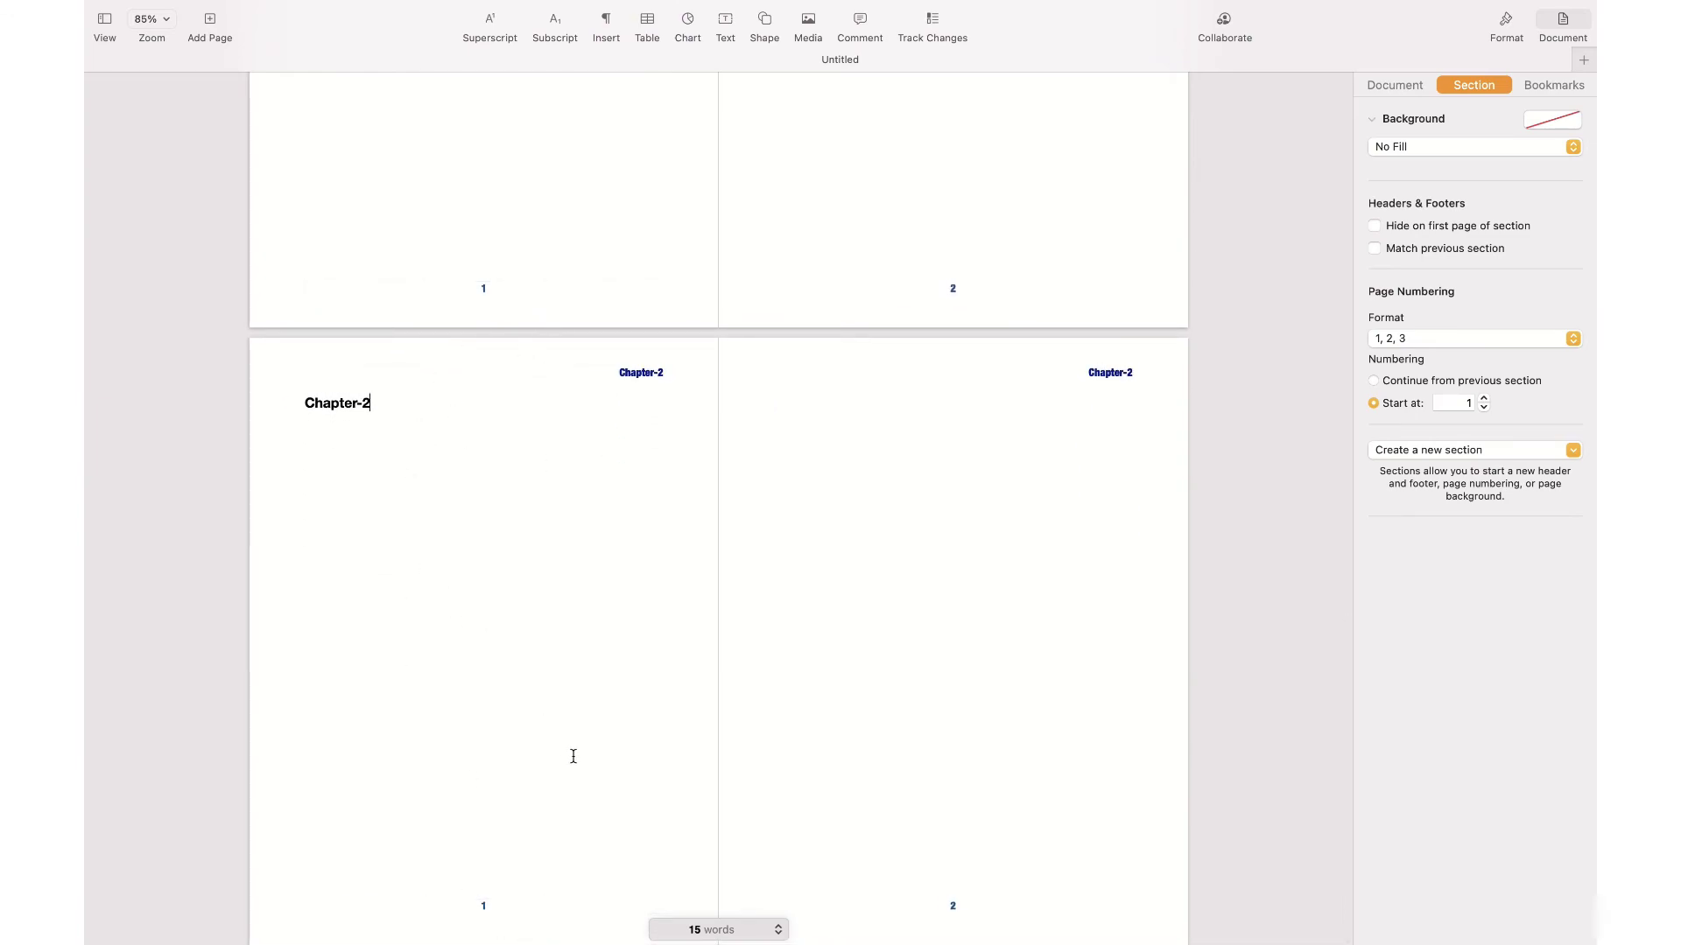
Set Chapter-2 to continue page numbering from the previous section, so its pages read 3 and 4
{"action": "left_click", "coordinate": [380, 409]}
{"action": "left_click", "coordinate": [1394, 385]}
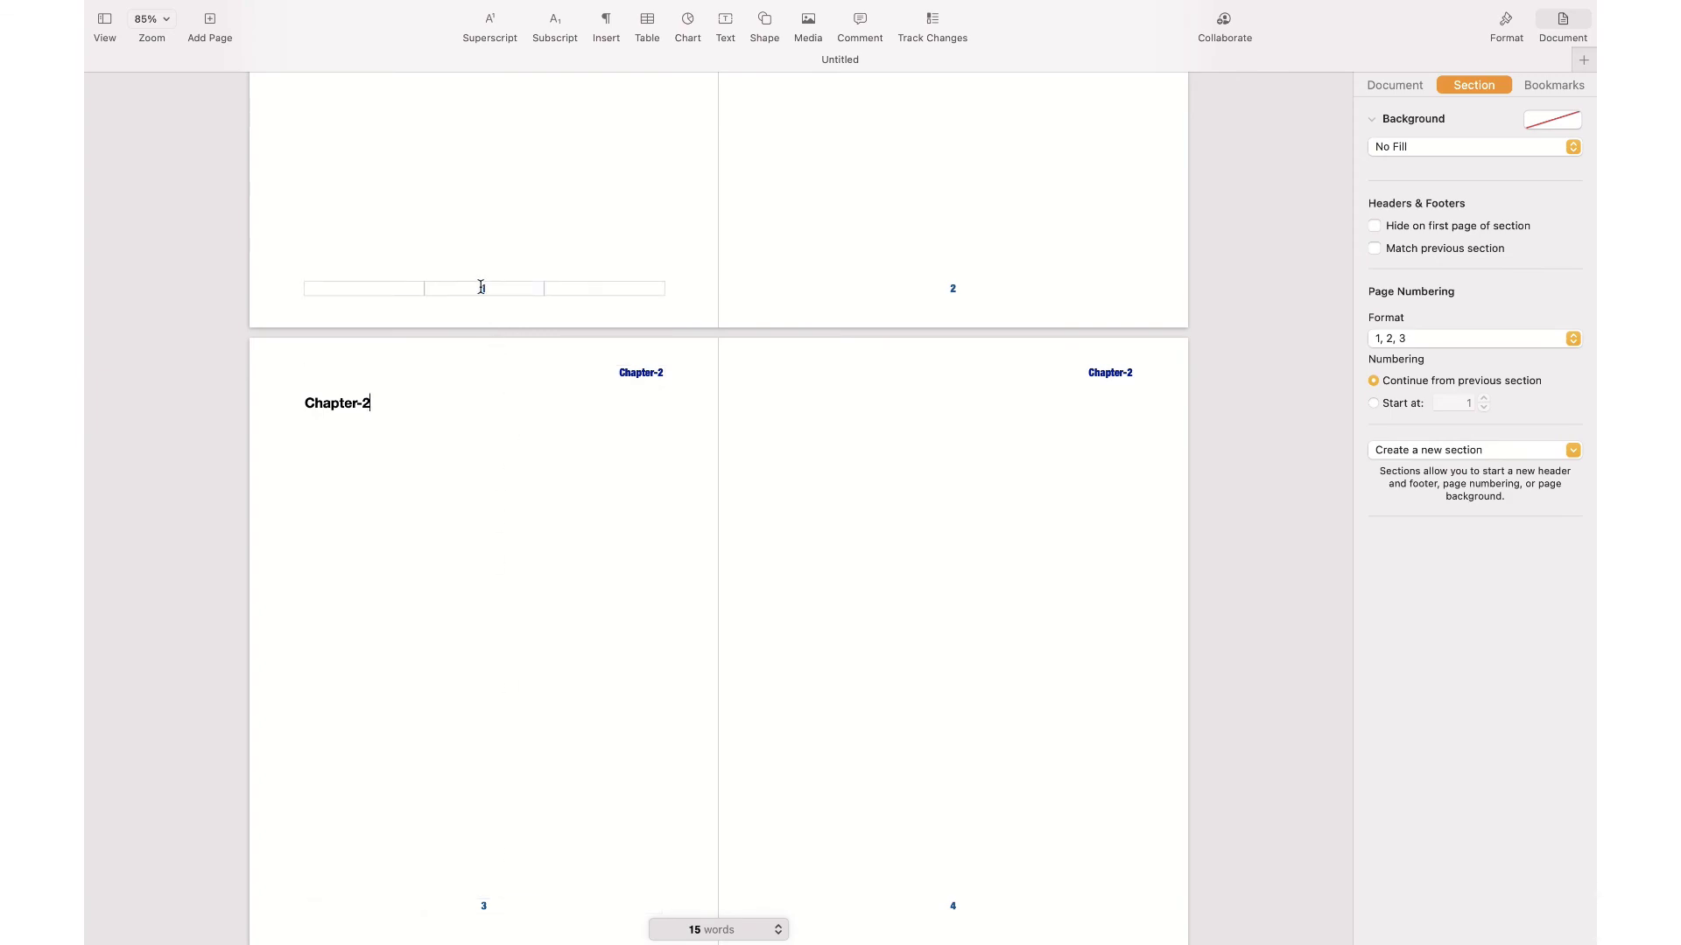
{"action": "scroll", "coordinate": [788, 243], "scroll_direction": "up", "scroll_amount": 10}
{"action": "scroll", "coordinate": [788, 242], "scroll_direction": "down", "scroll_amount": 10}
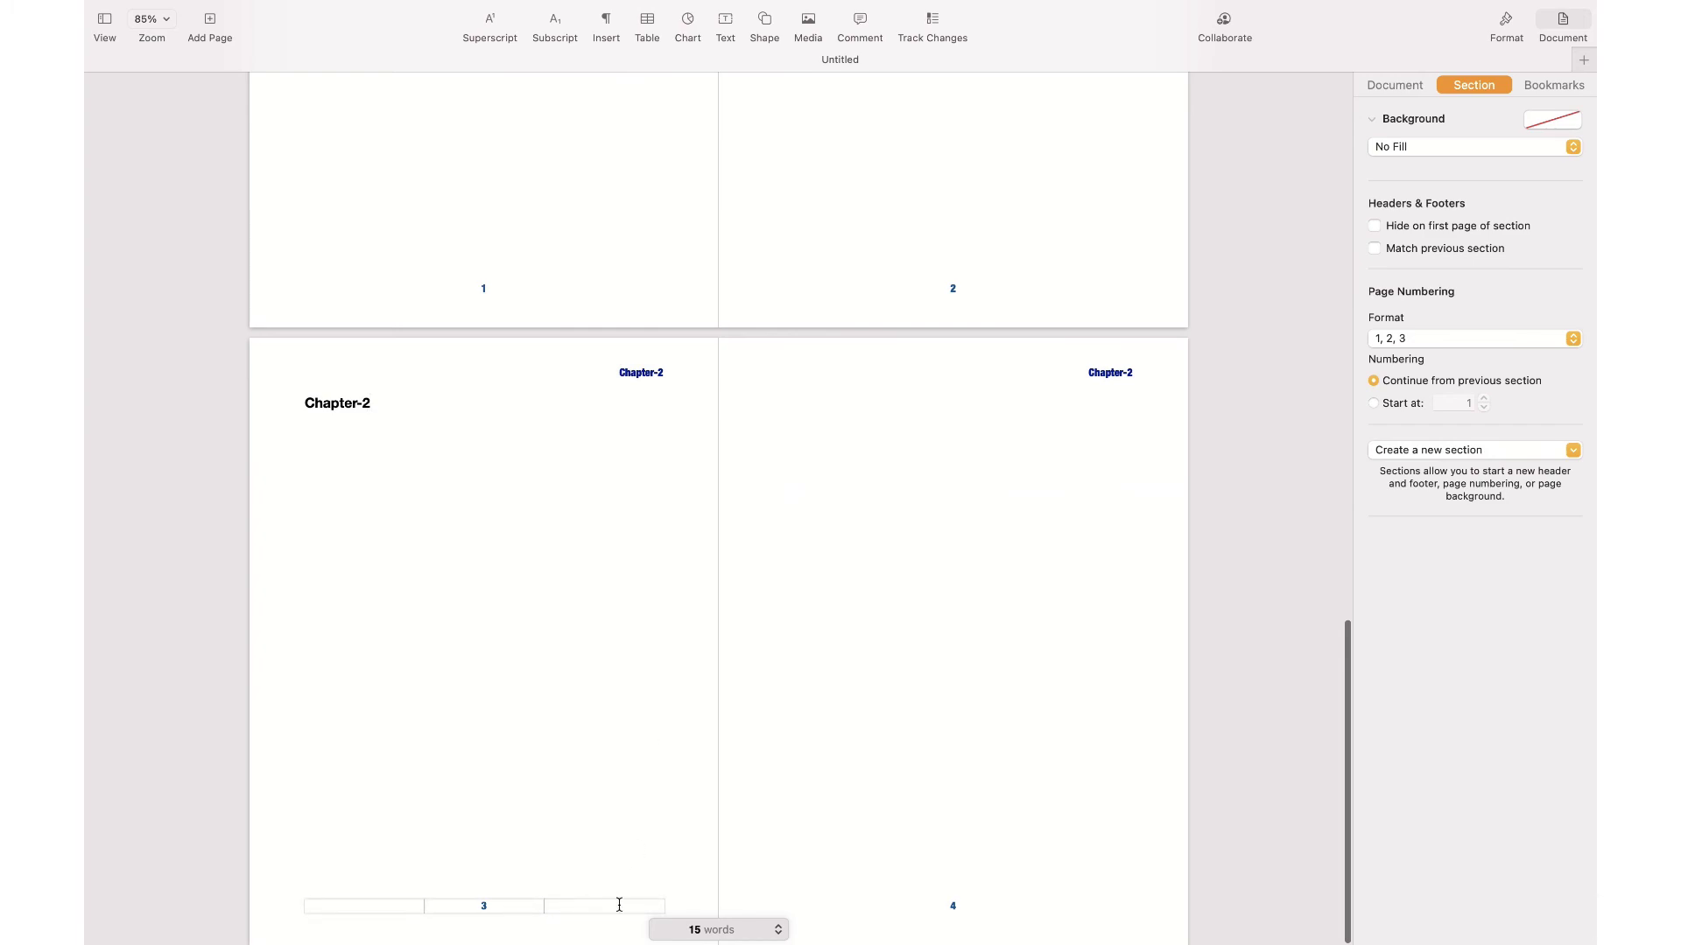
{"action": "scroll", "coordinate": [802, 481], "scroll_direction": "up", "scroll_amount": 20}
{"action": "scroll", "coordinate": [803, 488], "scroll_direction": "up", "scroll_amount": 15}
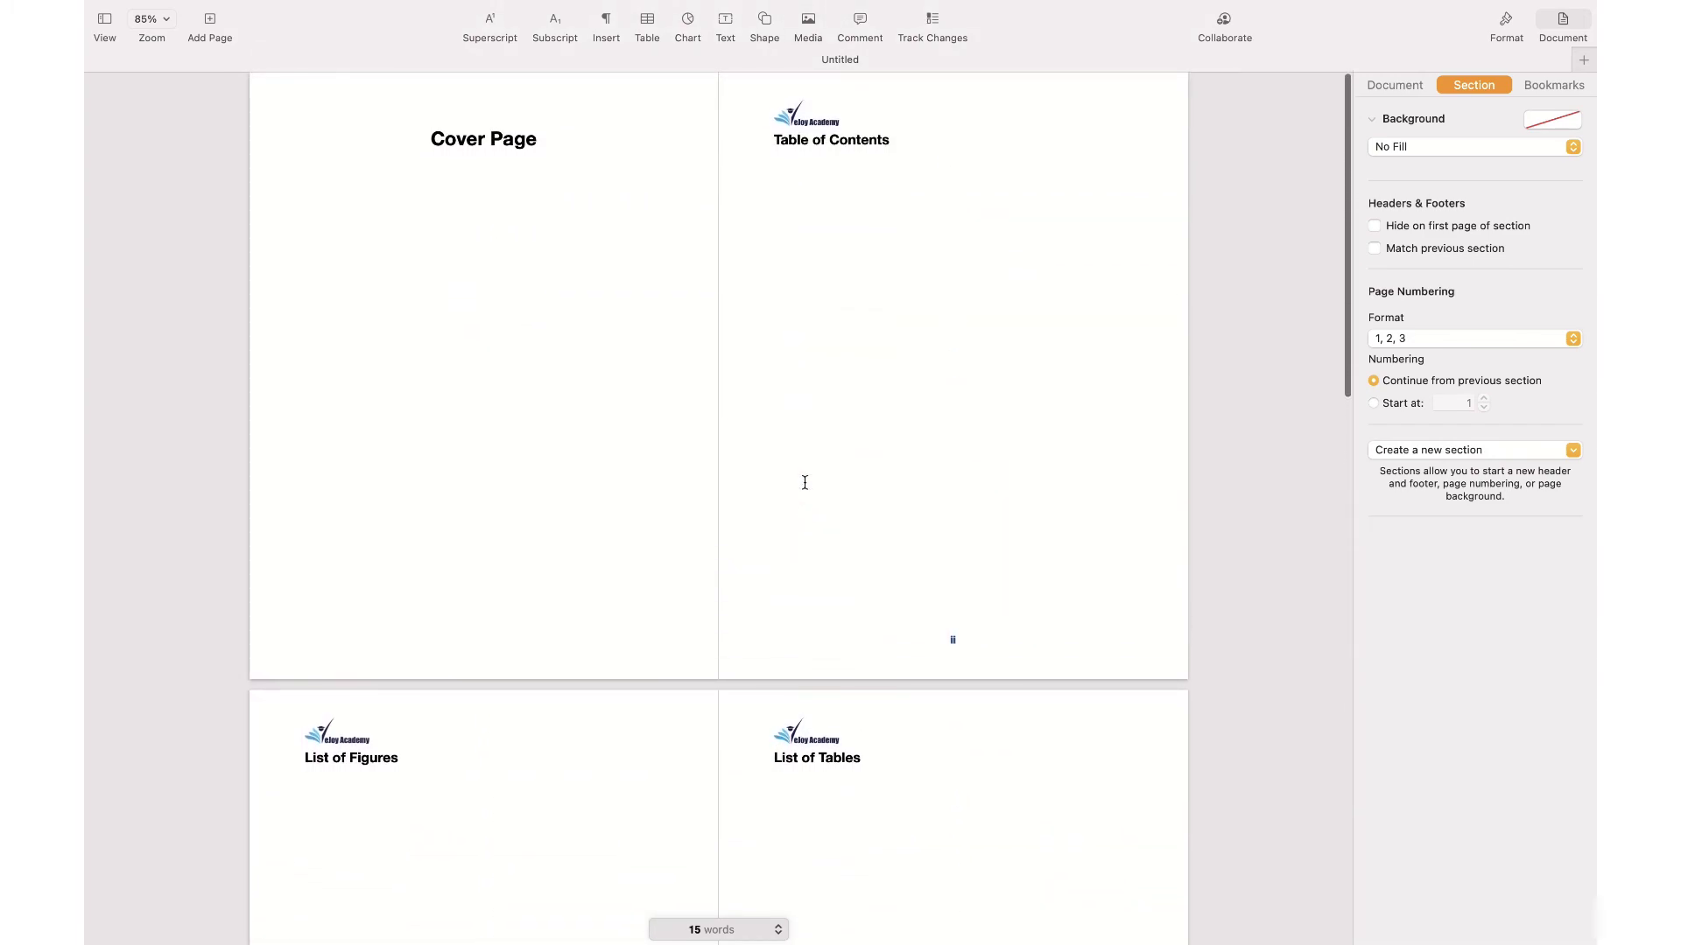
{"action": "scroll", "coordinate": [784, 710], "scroll_direction": "down", "scroll_amount": 15}
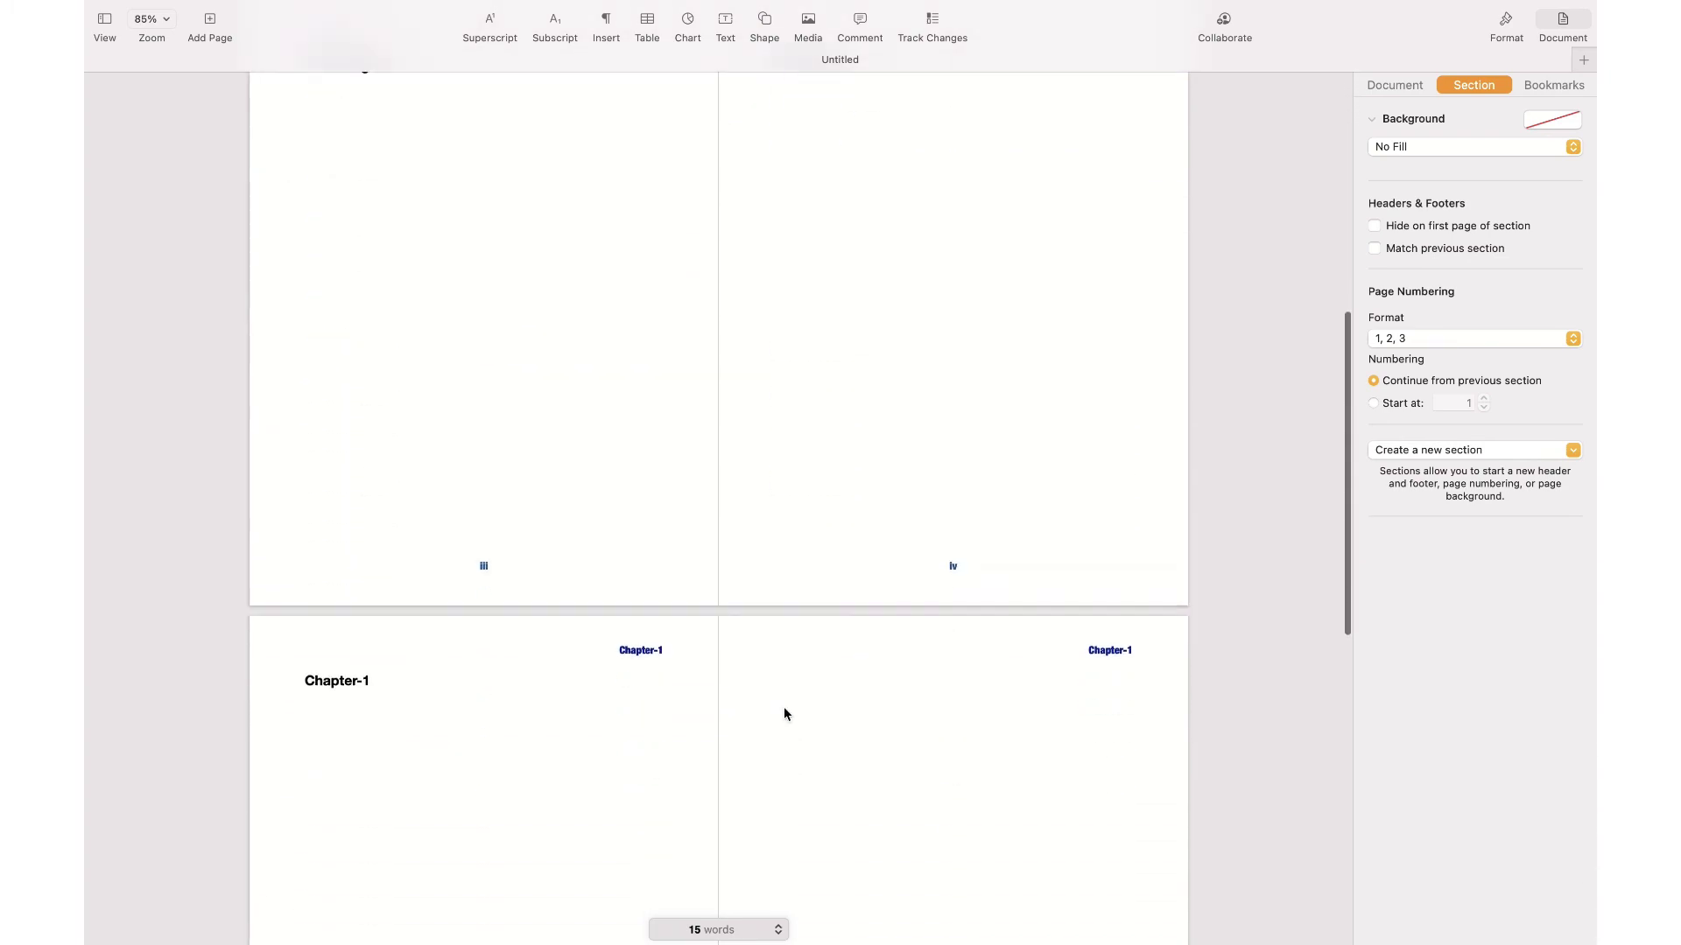
{"action": "scroll", "coordinate": [784, 711], "scroll_direction": "up", "scroll_amount": 8}
{"action": "scroll", "coordinate": [784, 709], "scroll_direction": "down", "scroll_amount": 2}
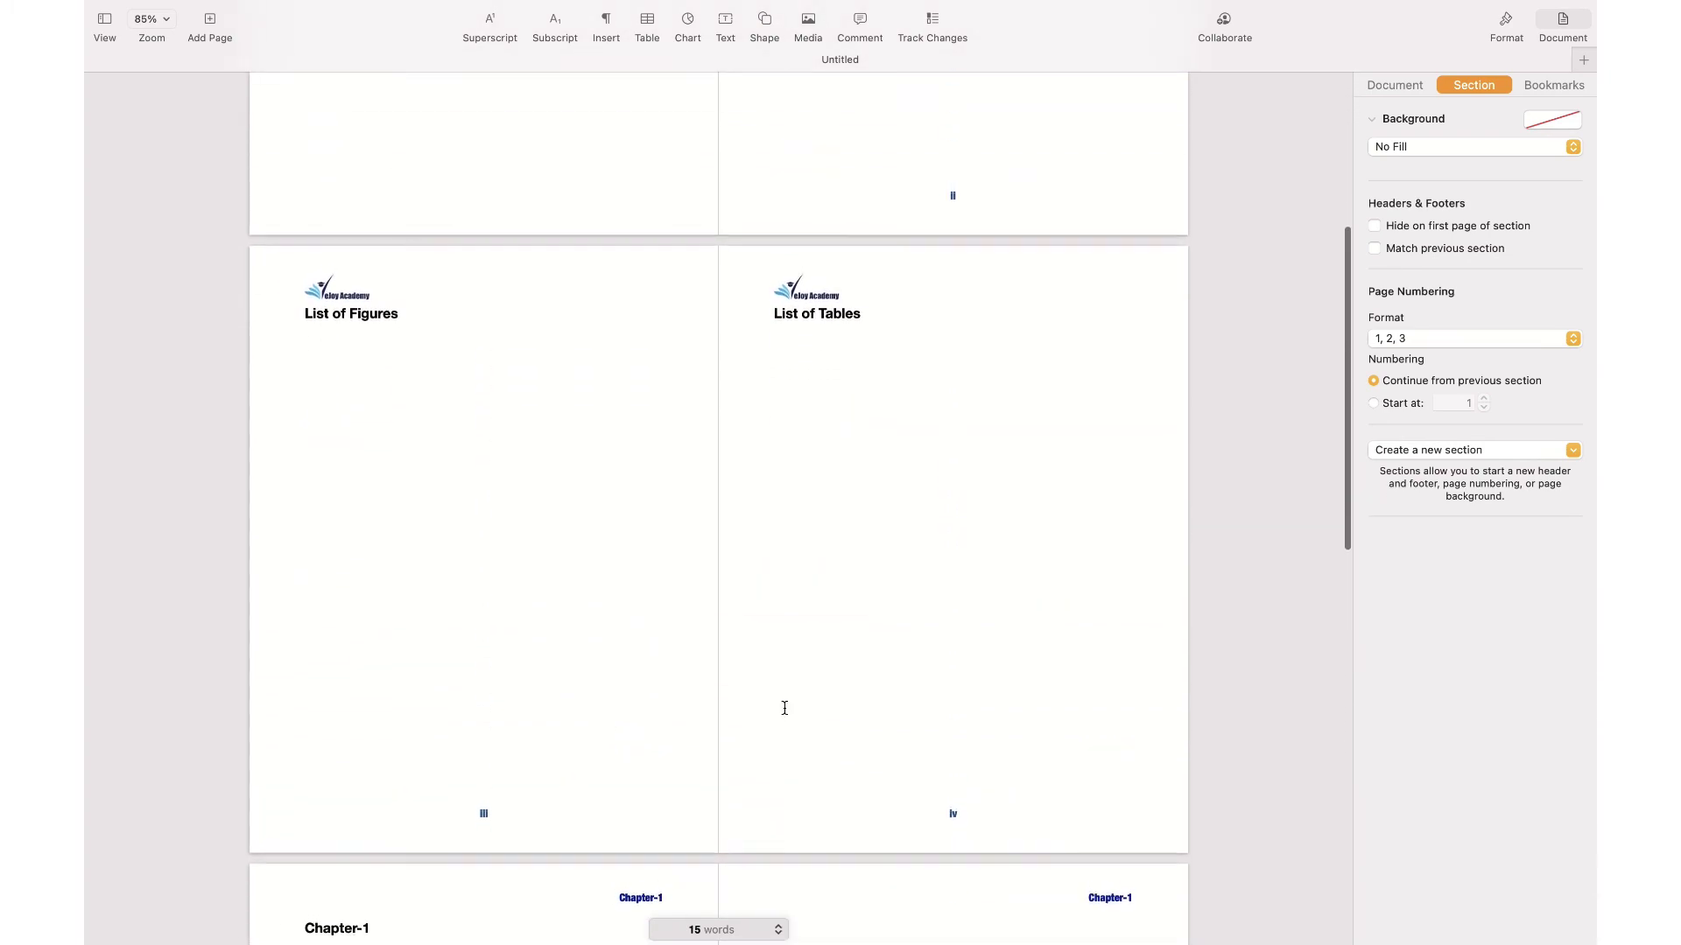
{"action": "scroll", "coordinate": [784, 708], "scroll_direction": "up", "scroll_amount": 2}
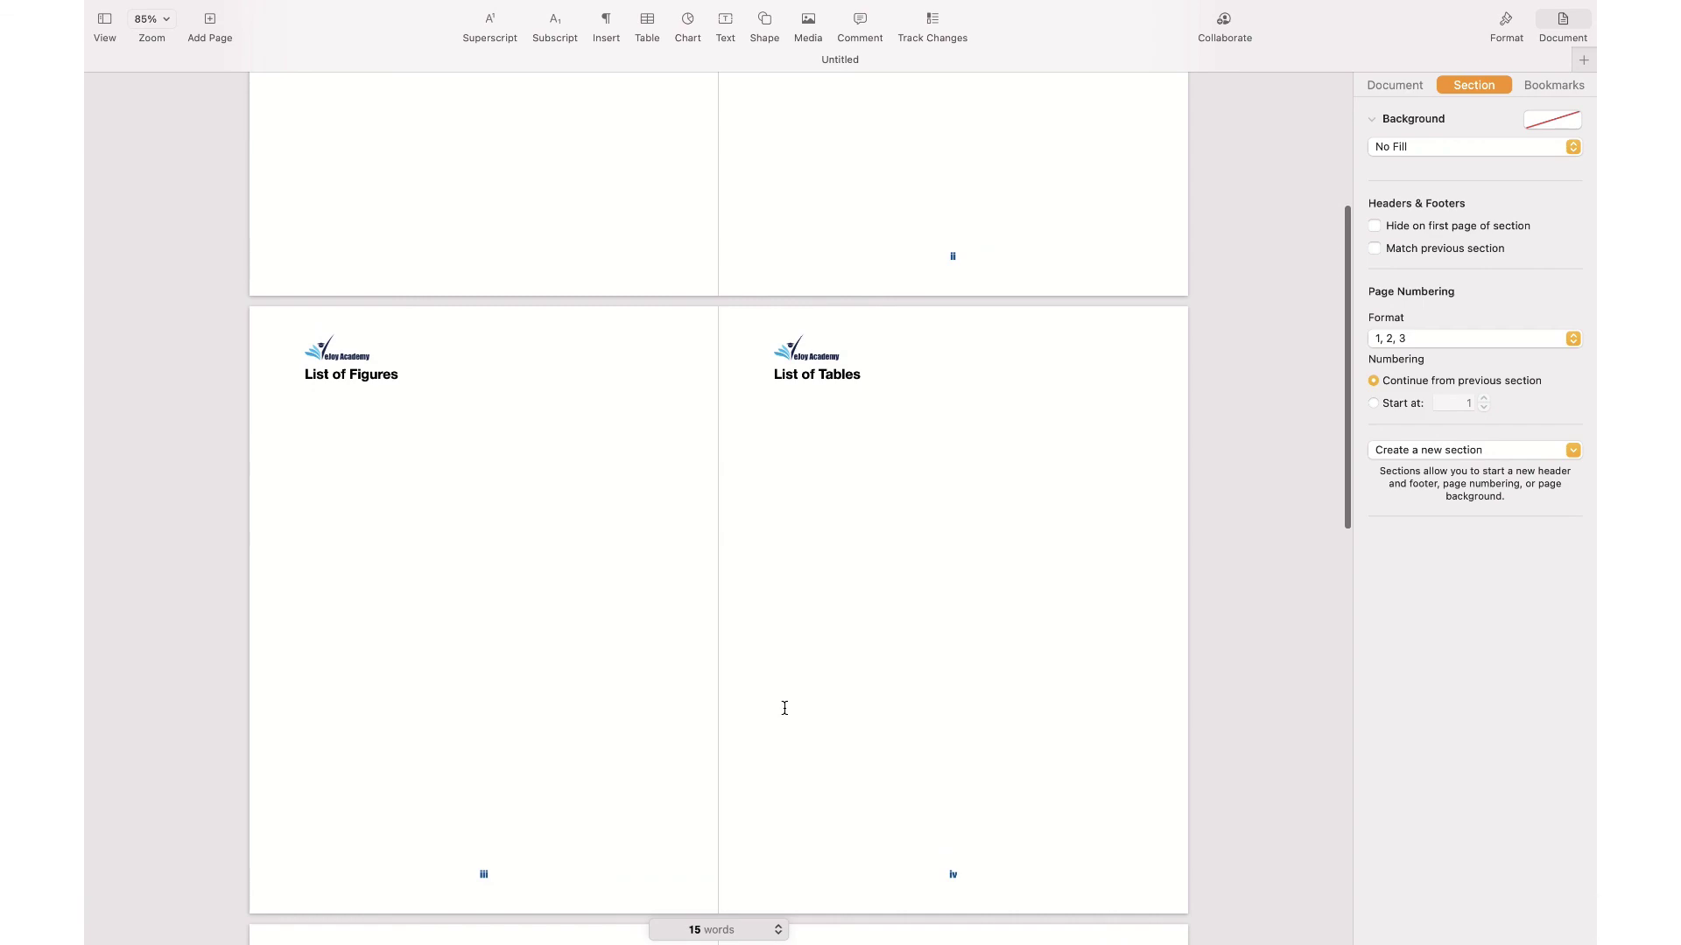
{"action": "scroll", "coordinate": [784, 708], "scroll_direction": "down", "scroll_amount": 20}
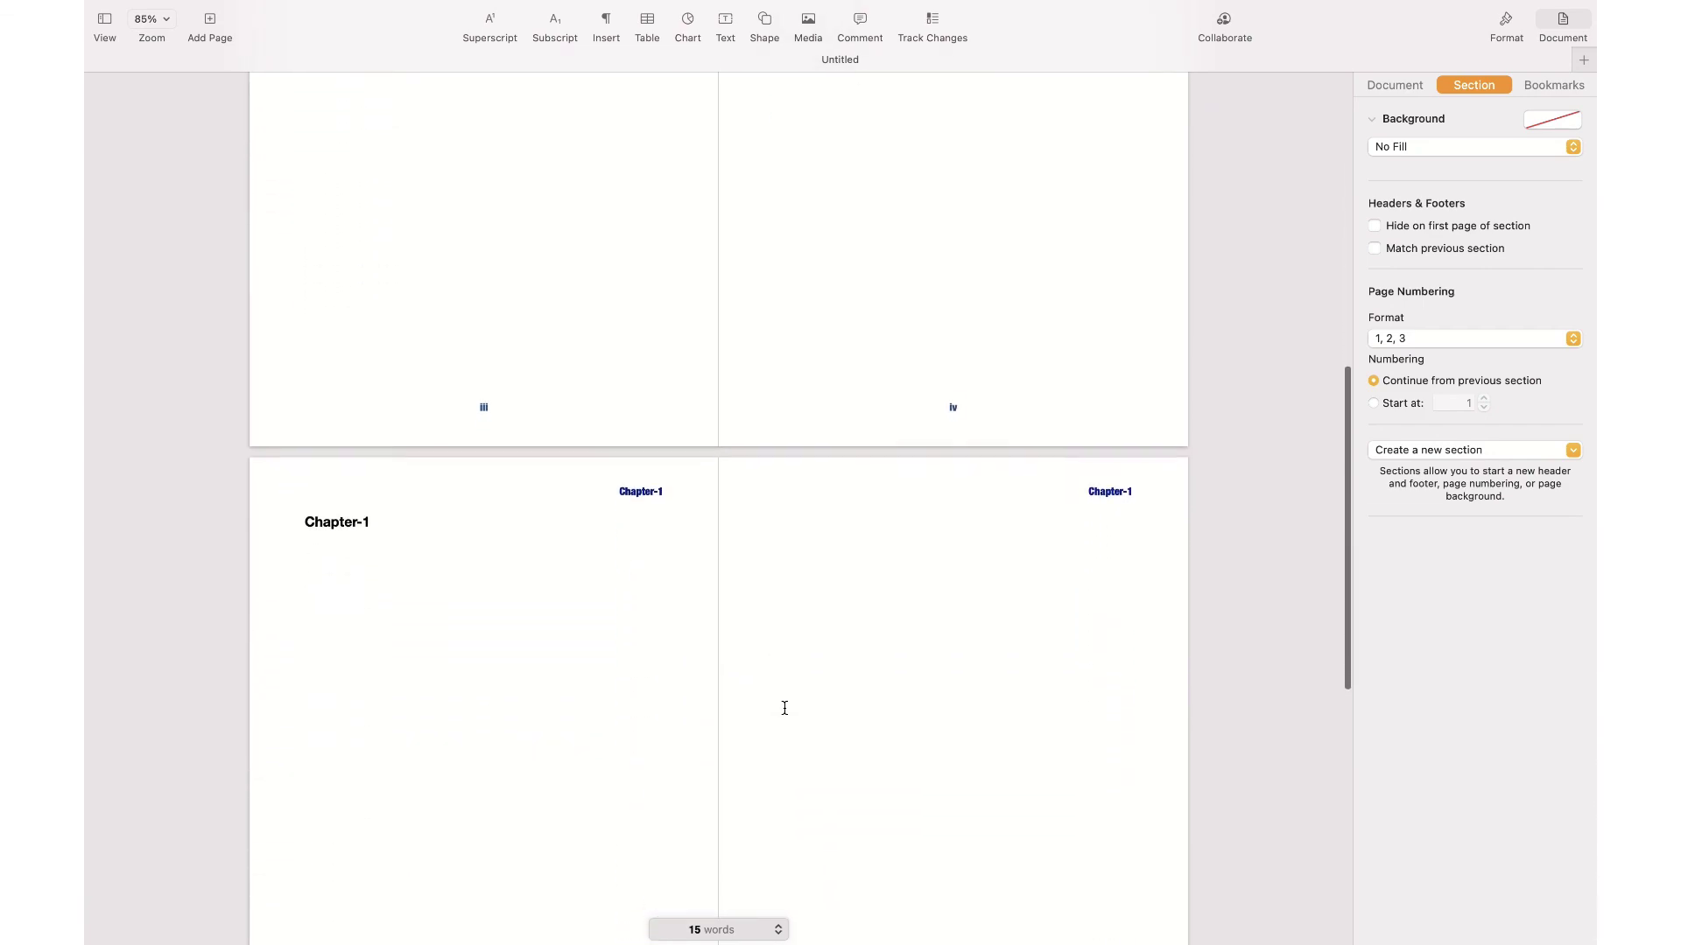